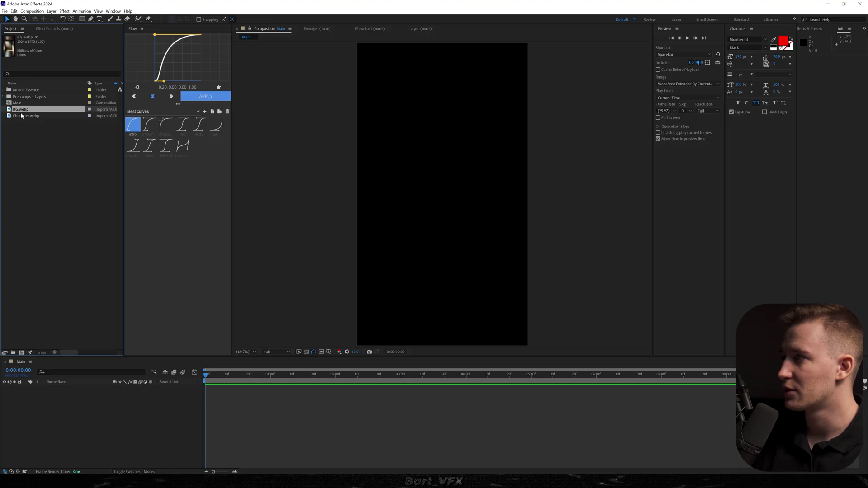
- Add BG.webp and Character.webp to the Main composition and place Character.webp above BG.webp
shift+click(21, 116)
drag(20, 116, 63, 417)
click(278, 419)
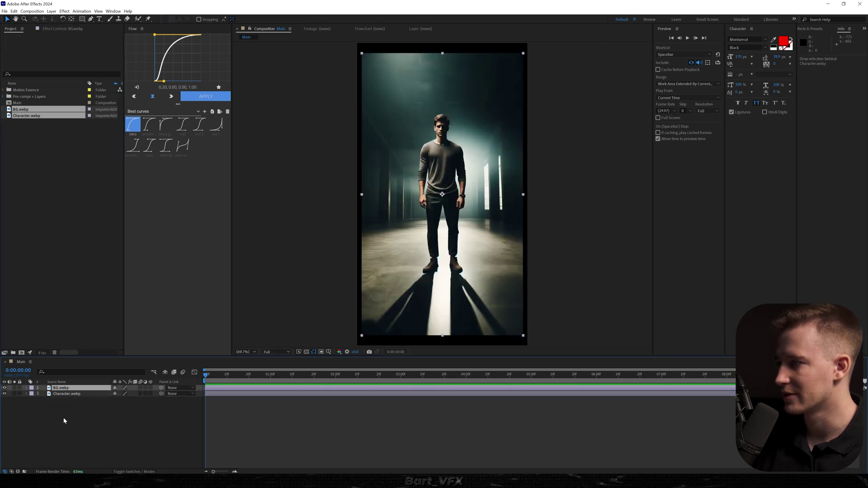
click(298, 423)
click(428, 223)
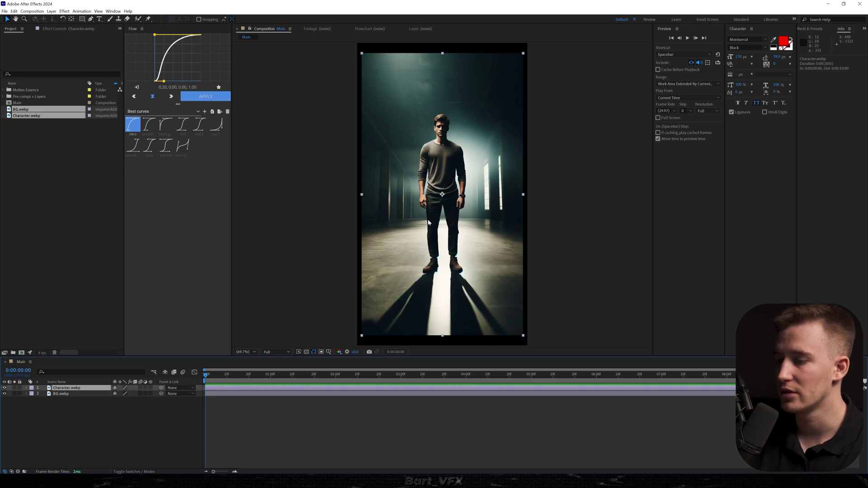
- Trim the Character.webp layer to its first frame and open it for rotoscoping with the Roto Brush
key(alt+])
double_click(206, 388)
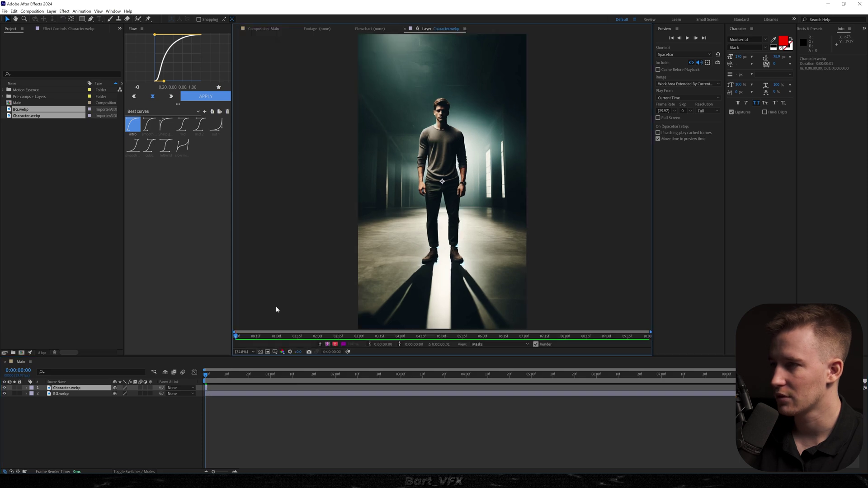
click(138, 19)
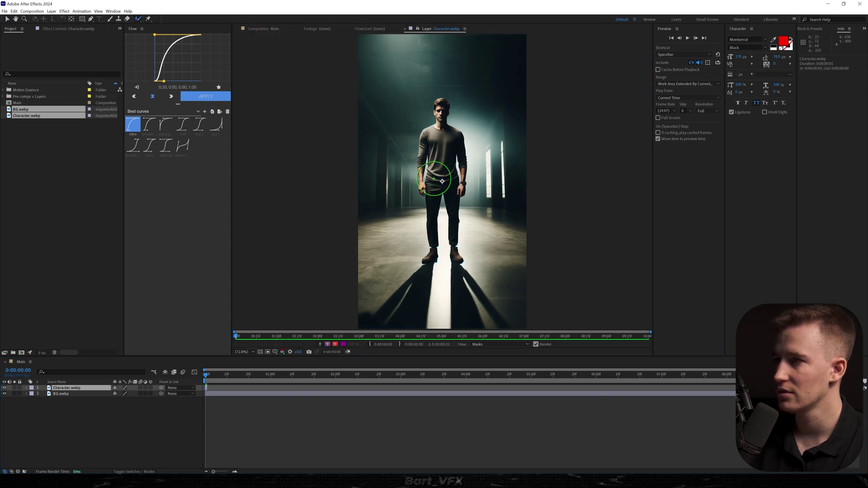
- Roto Brush the man out of his background, excluding the gap beside his arm and including his shoes, freeze the matte and return to Main
drag(442, 148, 442, 183)
scroll(442, 183, up, 3)
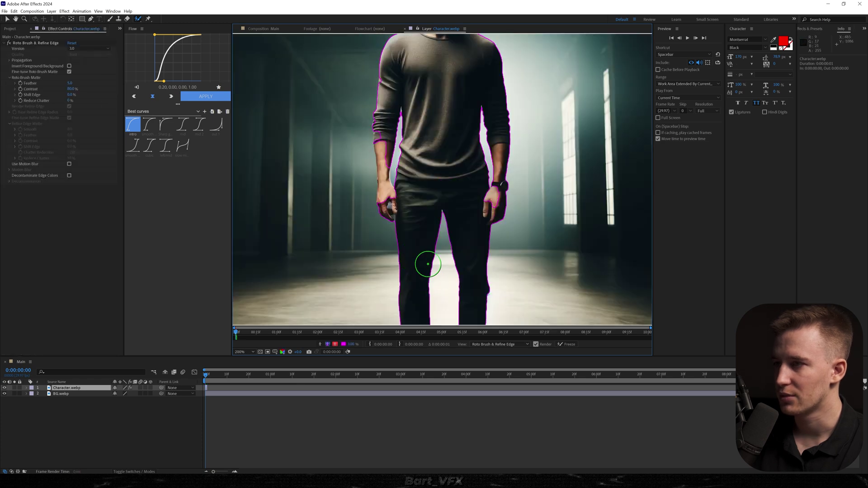
drag(382, 181, 384, 140)
drag(414, 89, 390, 195)
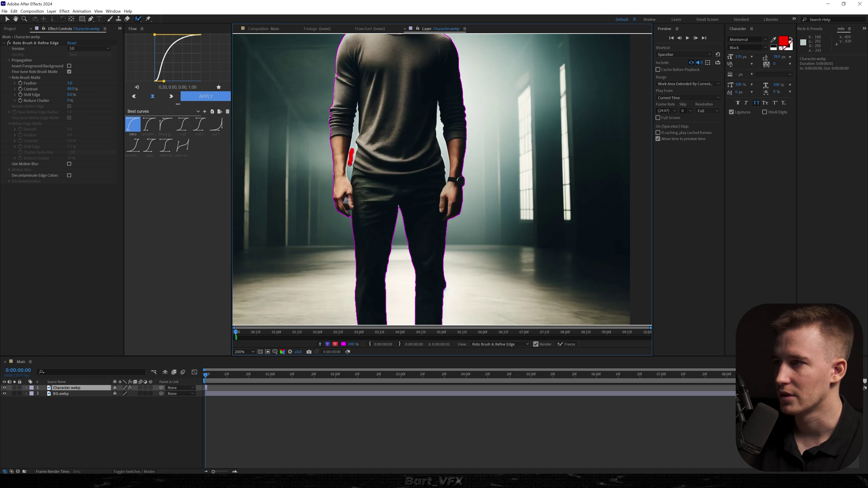
drag(351, 162, 351, 164)
scroll(388, 266, up, 2)
drag(536, 285, 486, 294)
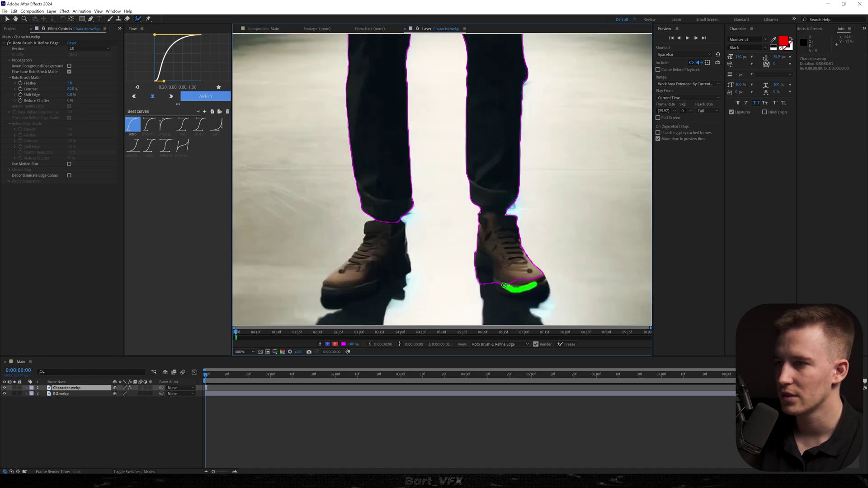
drag(488, 295, 488, 295)
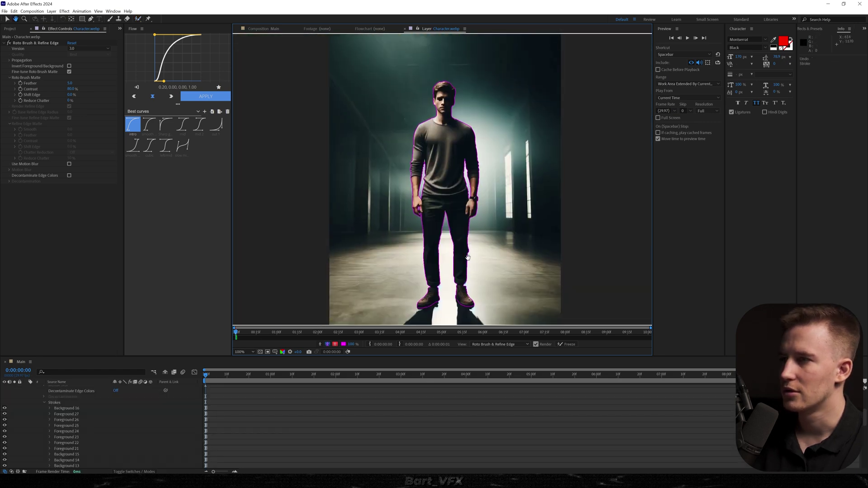
click(568, 346)
click(258, 28)
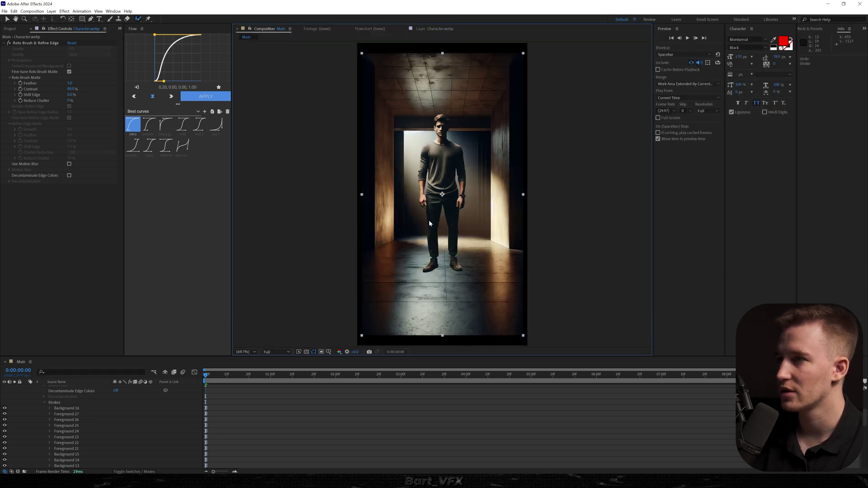
- Shrink the Roto Brush matte with a negative Shift Edge to remove the bright fringe around the man
scroll(394, 188, up, 5)
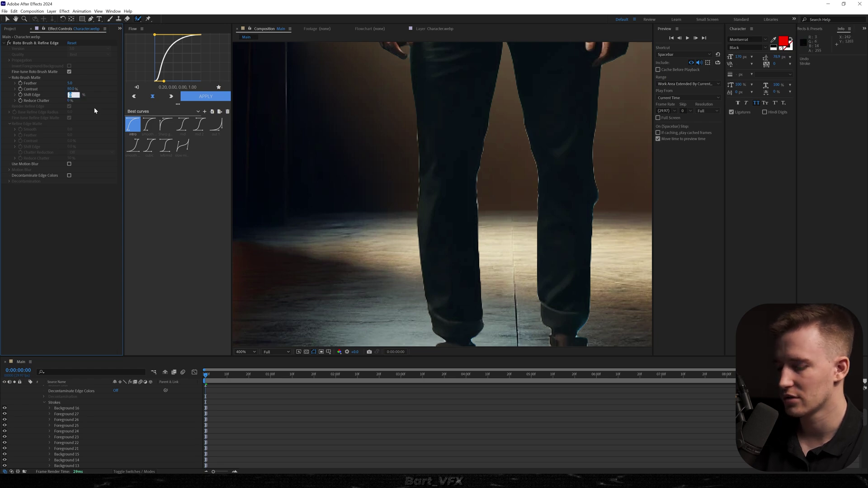
key(Return)
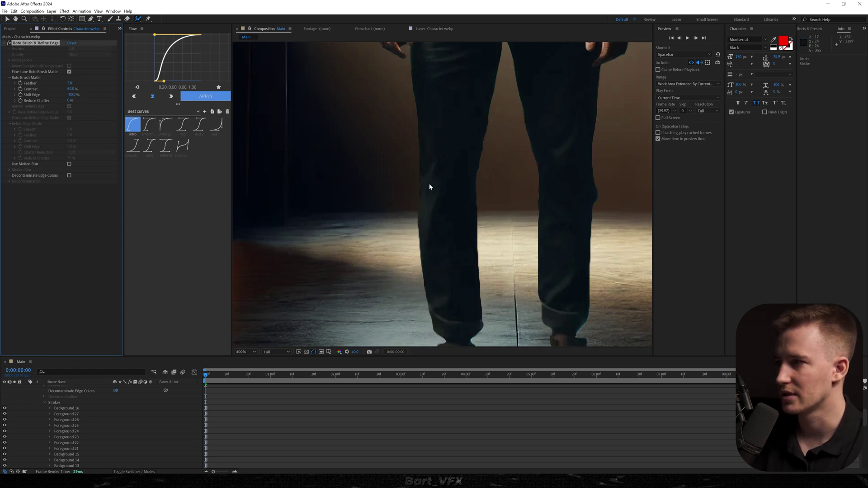
key(shift+slash)
scroll(216, 411, up, 5)
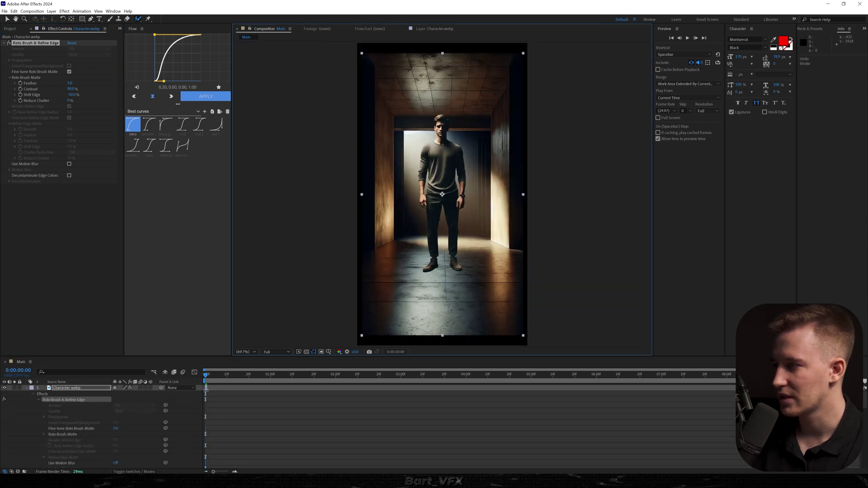
- Pre-compose the Character.webp layer as "Man", moving all attributes into the new composition
right_click(206, 388)
click(221, 348)
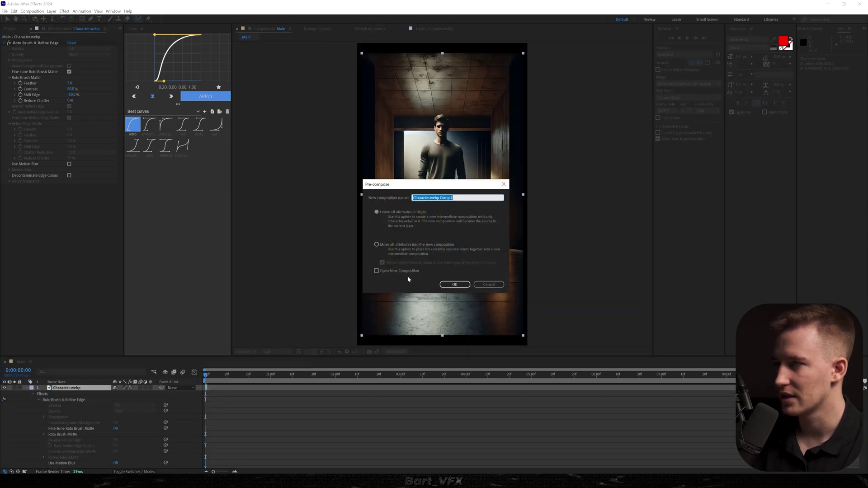
click(377, 244)
click(430, 197)
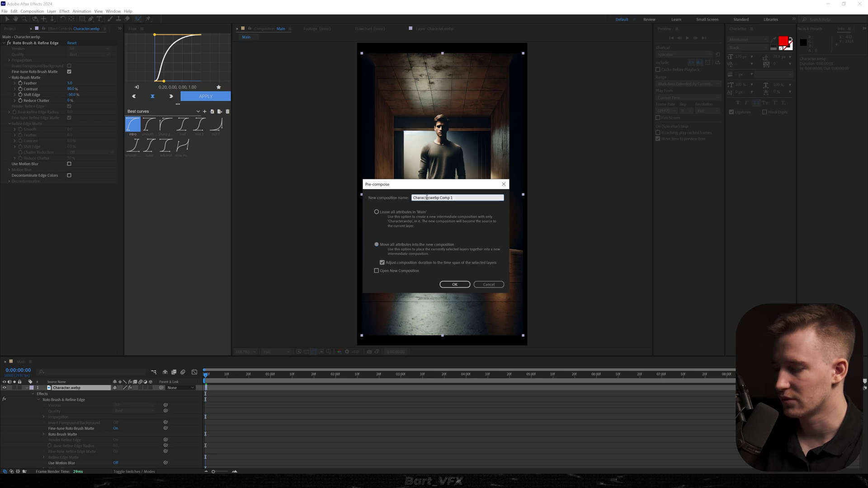
key(ctrl+a)
text(Man)
key(Return)
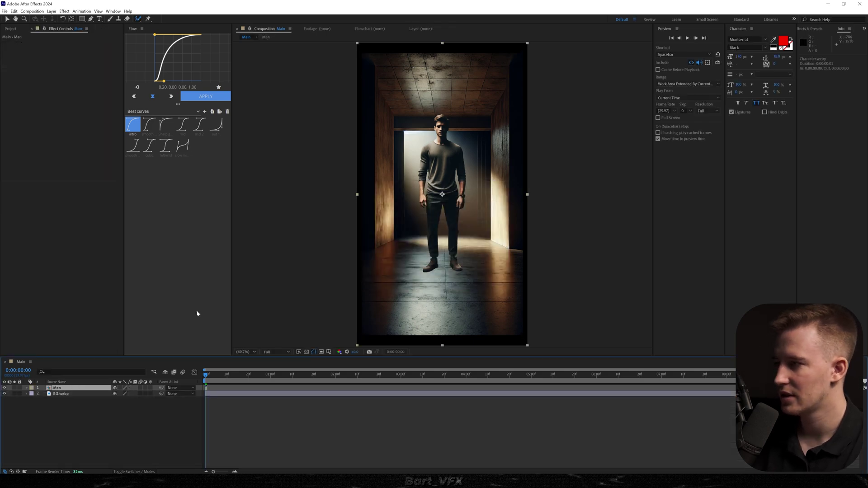
- Apply Freeze Frame to the Man layer so it spans the composition, and collapse its properties
right_click(208, 389)
mouse_move(235, 238)
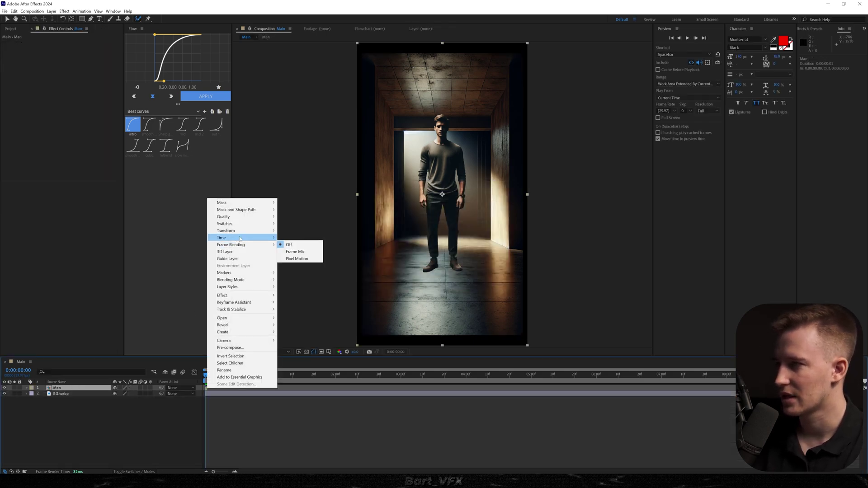
click(297, 259)
key(u)
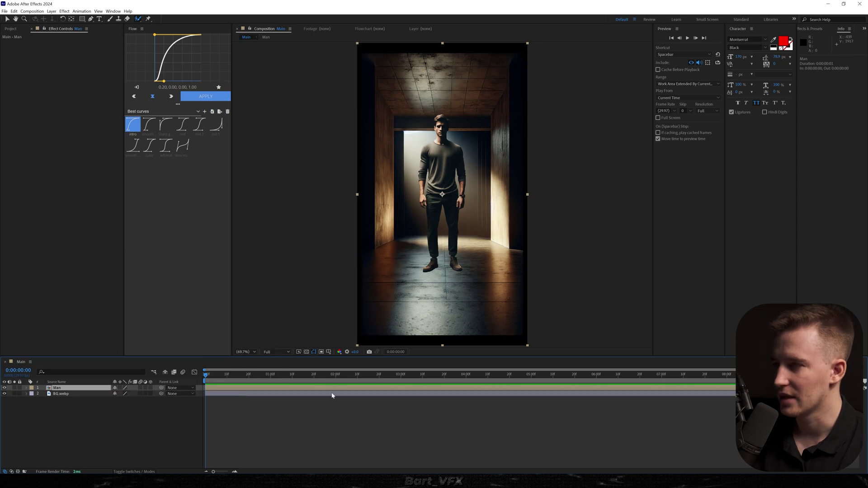
- Scale up the BG.webp layer until it fills the composition frame
click(69, 395)
key(s)
drag(123, 401, 161, 401)
click(88, 434)
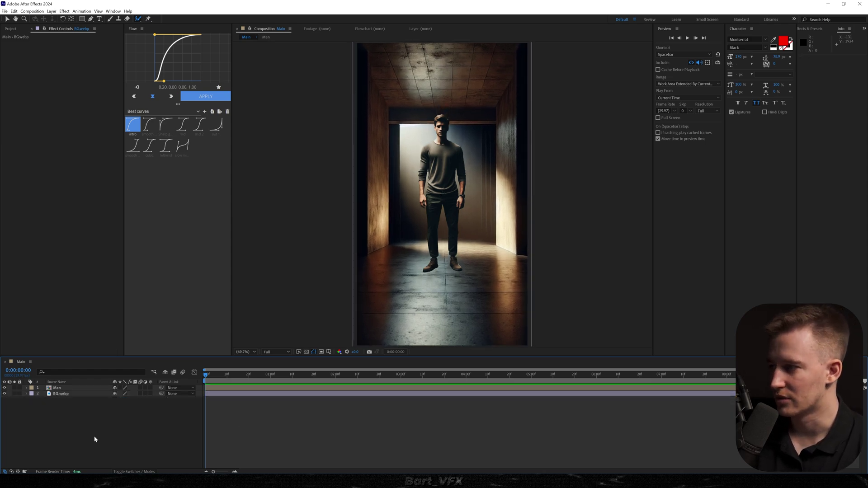
- Add a two-node camera with the 80mm preset to the Main composition
right_click(68, 411)
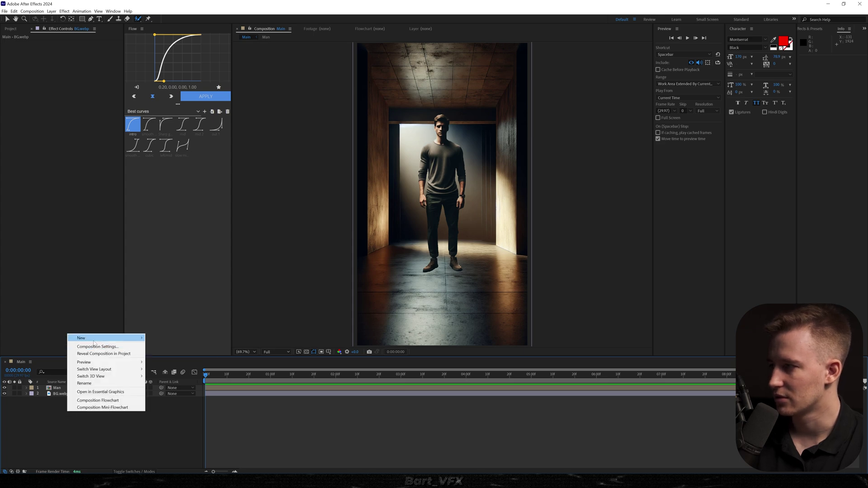
mouse_move(108, 338)
click(184, 370)
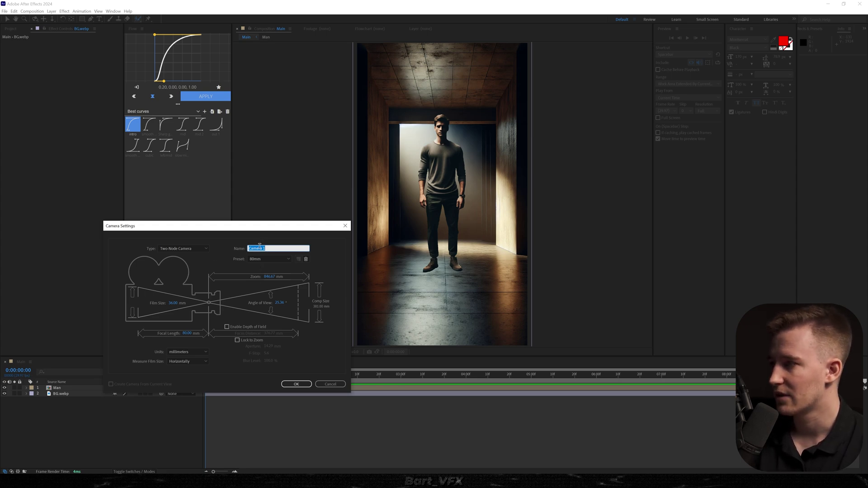
click(294, 384)
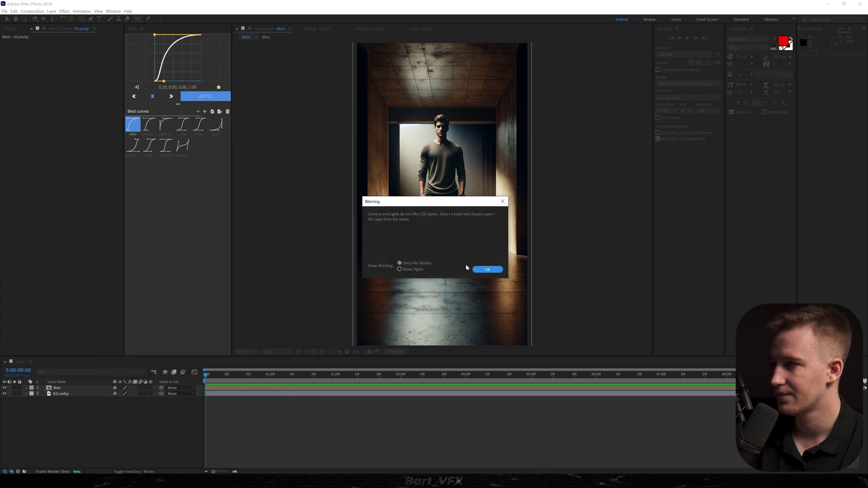
click(487, 270)
- Add a null object and rename it "cam control 1"
right_click(86, 422)
mouse_move(131, 354)
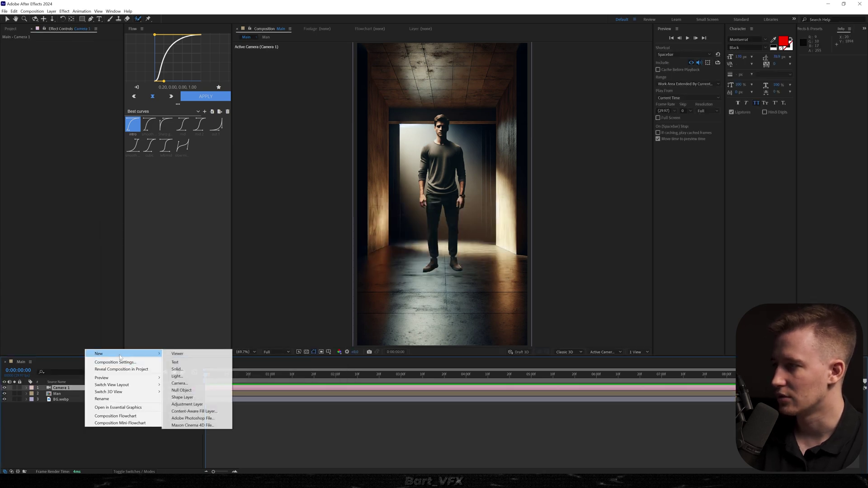
click(193, 390)
key(Return)
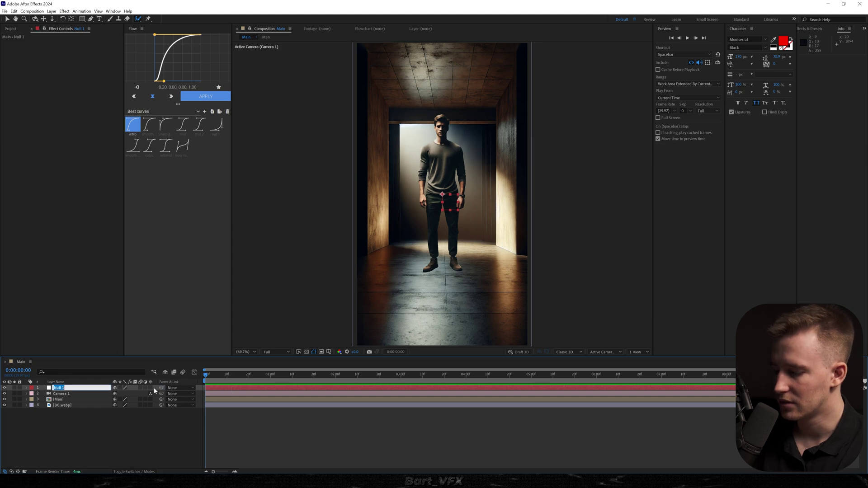
text(cam control 1)
key(Return)
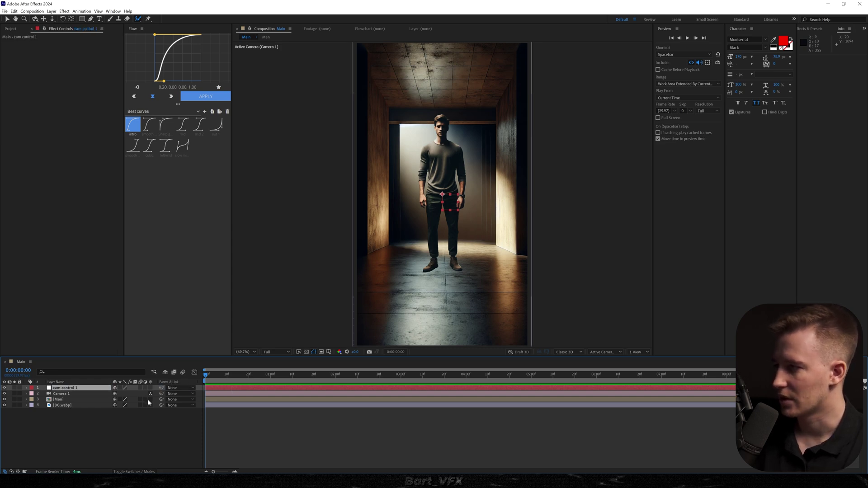
- Parent Camera 1 to cam control 1, then move both layers below the image layers and give them a teal label
shift+click(70, 394)
drag(160, 394, 56, 417)
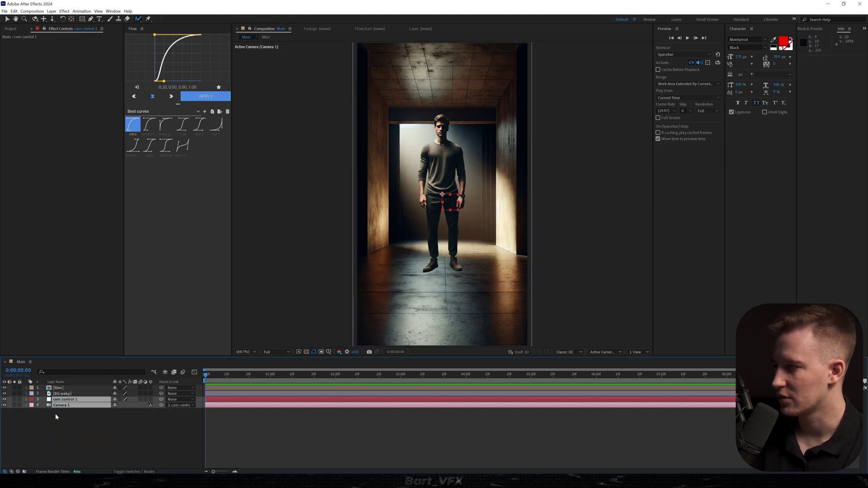
click(33, 406)
click(49, 384)
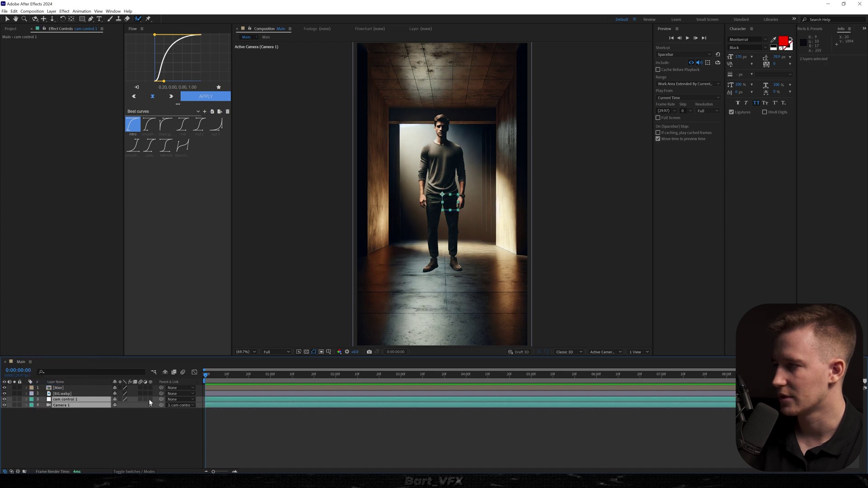
- Make the Man, BG.webp and cam control 1 layers 3D and display the composition in 2 Views
drag(150, 399, 150, 387)
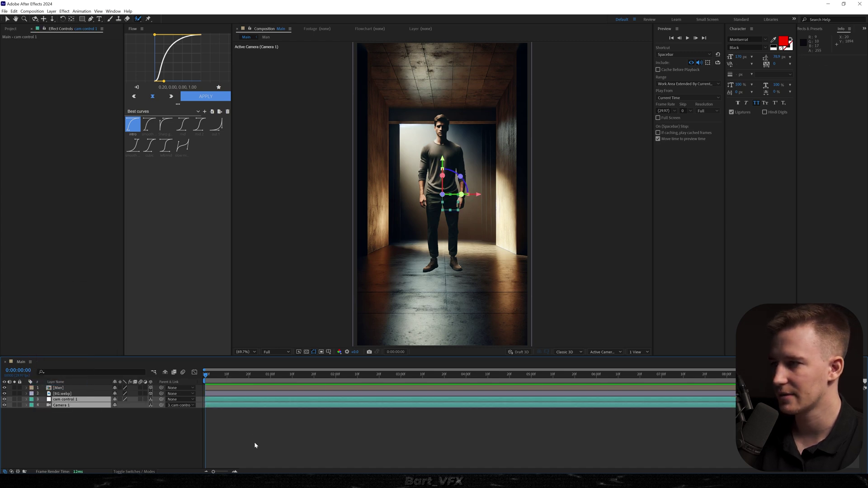
click(279, 435)
click(637, 352)
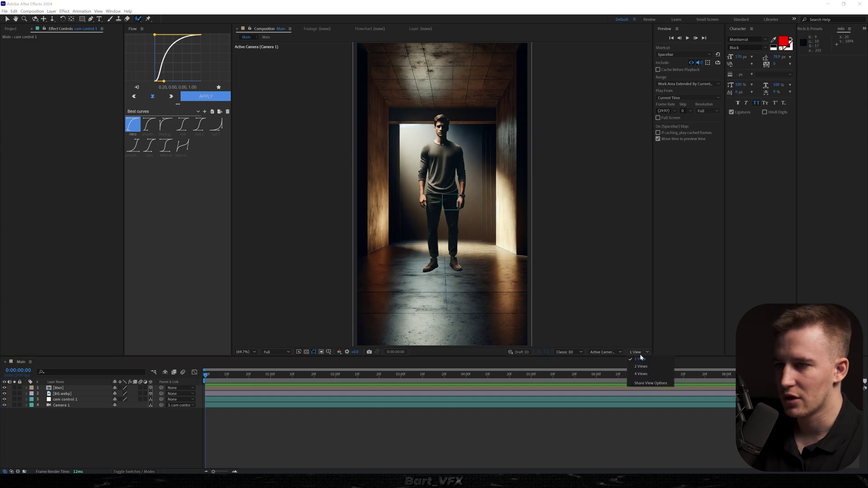
click(641, 367)
key(c)
drag(589, 277, 529, 183)
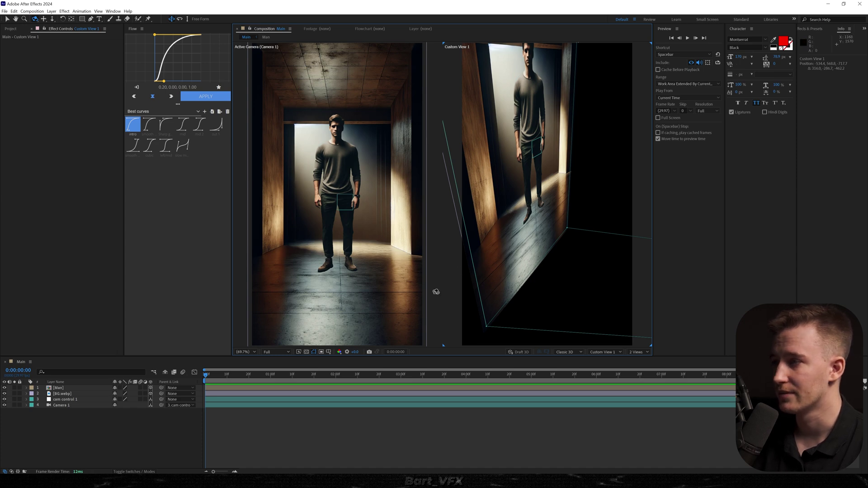
- Move the BG.webp layer slightly back along Z, behind the Man layer
click(61, 395)
key(p)
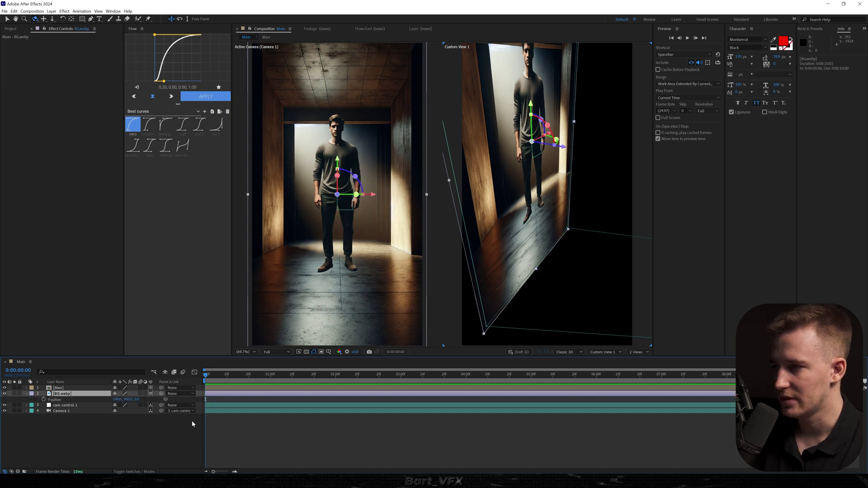
drag(135, 400, 147, 400)
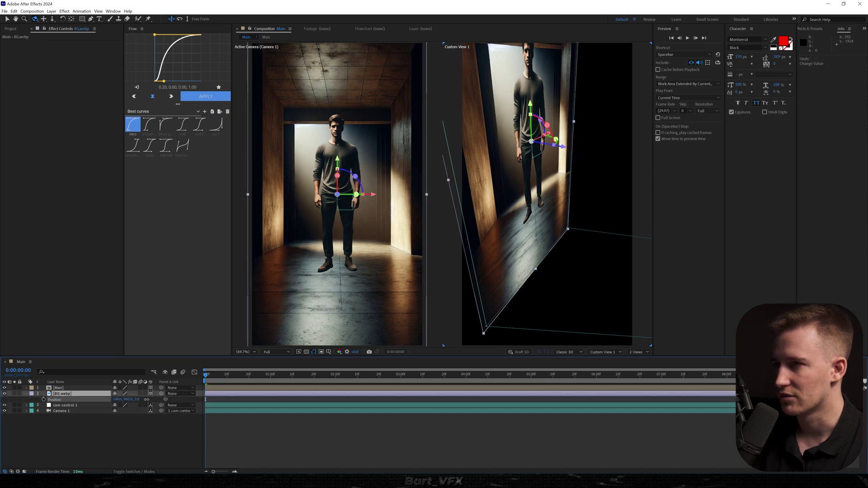
click(149, 430)
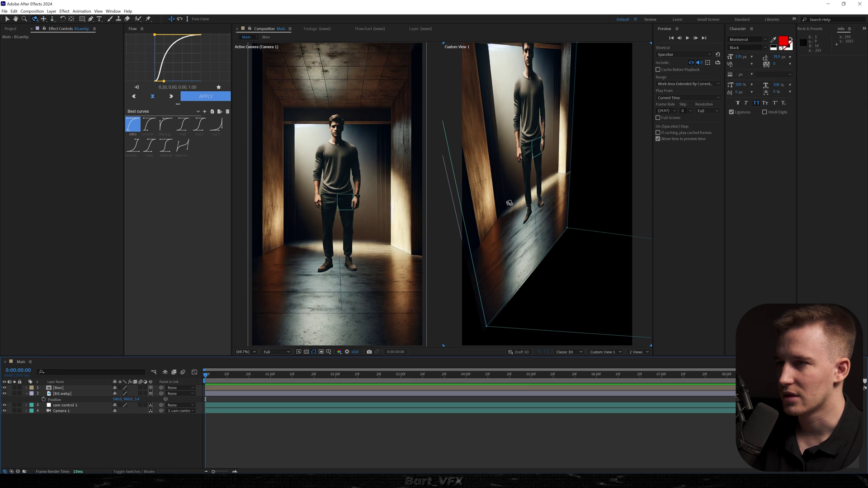
- Collapse the open properties of all layers in the Main timeline and deselect the layers
drag(509, 204, 467, 182)
click(99, 420)
key(ctrl+a)
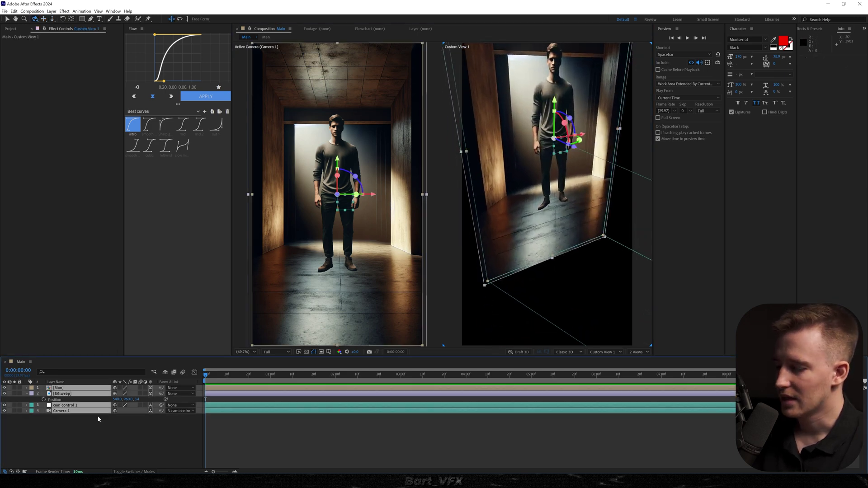
key(u)
key(u)
click(102, 444)
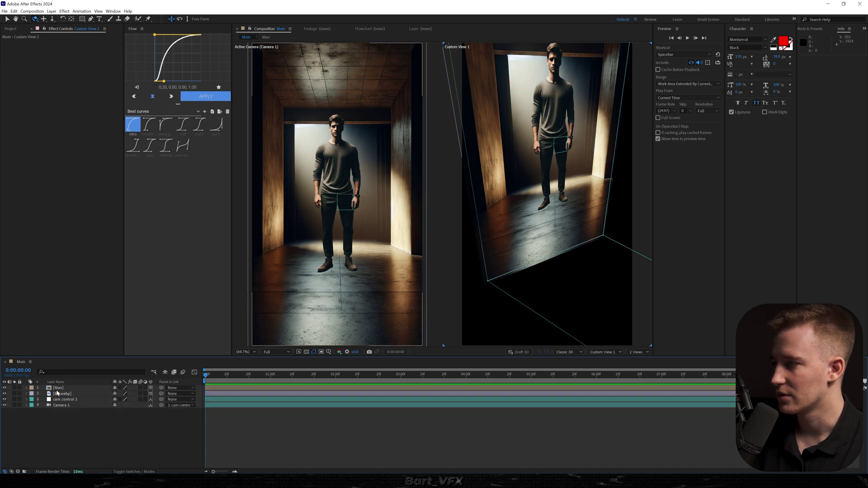
- Duplicate the Man layer, rename the copy "Shadow" and reveal its rotation properties
click(57, 389)
key(ctrl+d)
key(Return)
text(Shadow)
key(Return)
key(r)
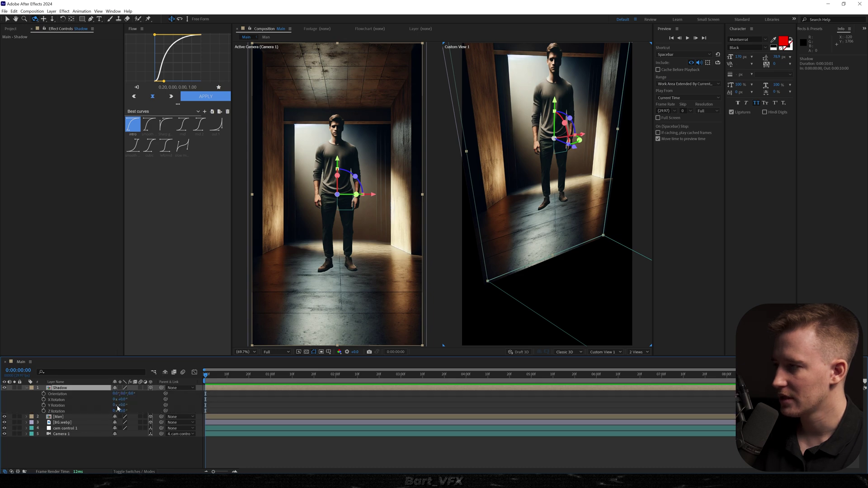
- Tilt the Shadow layer about its X axis and move it onto the floor so its feet line up with the man's shoes
drag(124, 400, 479, 335)
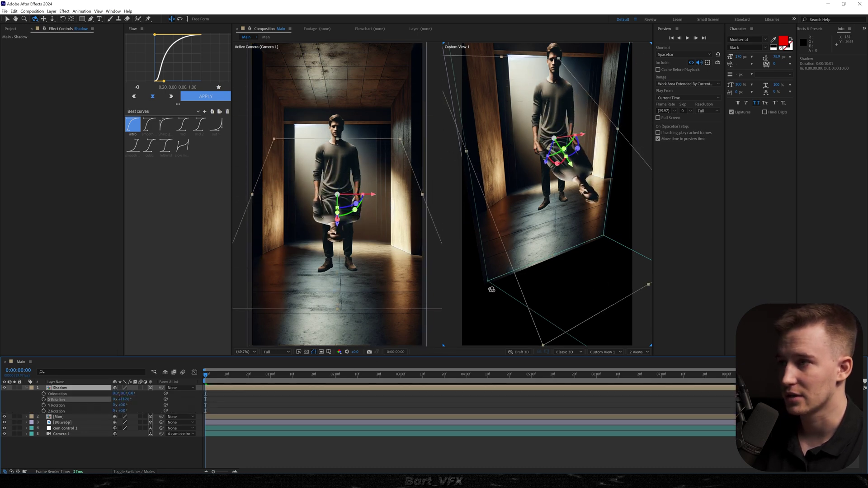
key(v)
drag(581, 171, 547, 194)
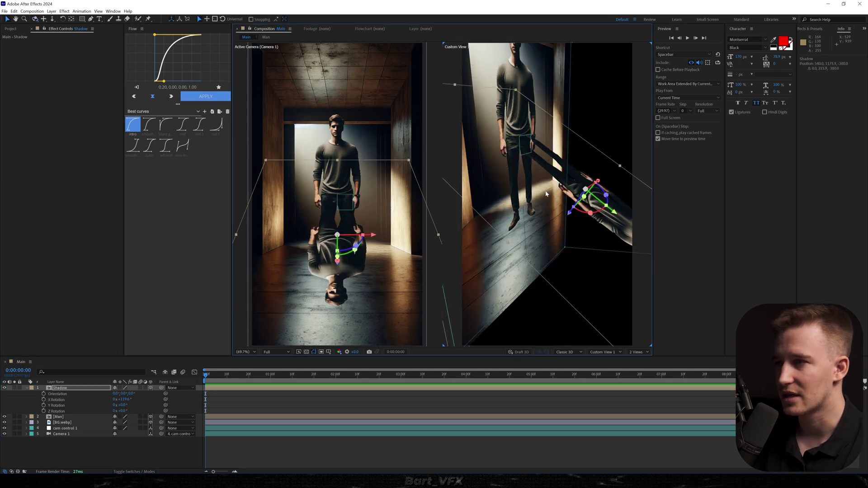
drag(612, 210, 626, 288)
key(c)
drag(529, 294, 561, 260)
key(c)
key(v)
drag(579, 301, 573, 310)
drag(123, 400, 133, 399)
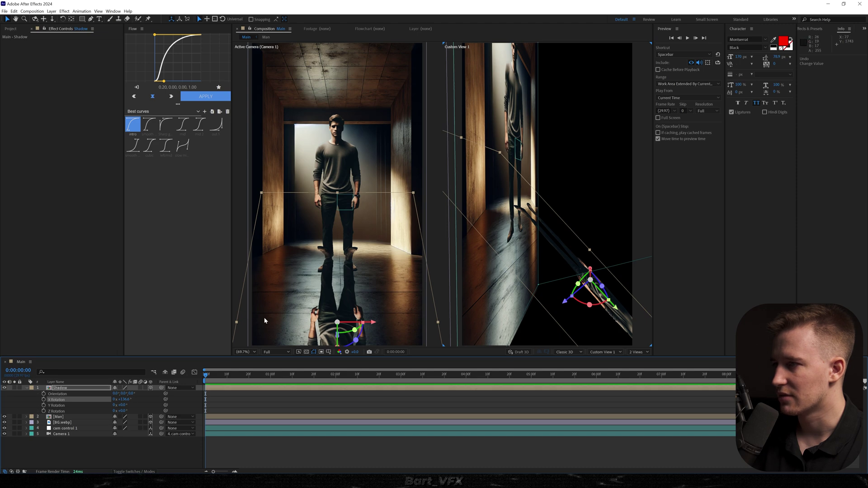
key(ctrl+z)
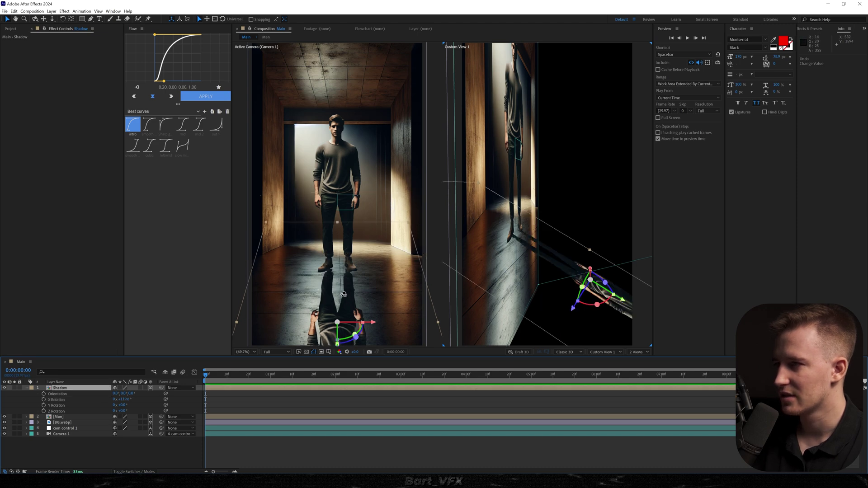
drag(344, 295, 340, 322)
- Scale the Shadow layer without constrained proportions to make it shorter and wider, and realign it with the man's feet
click(57, 388)
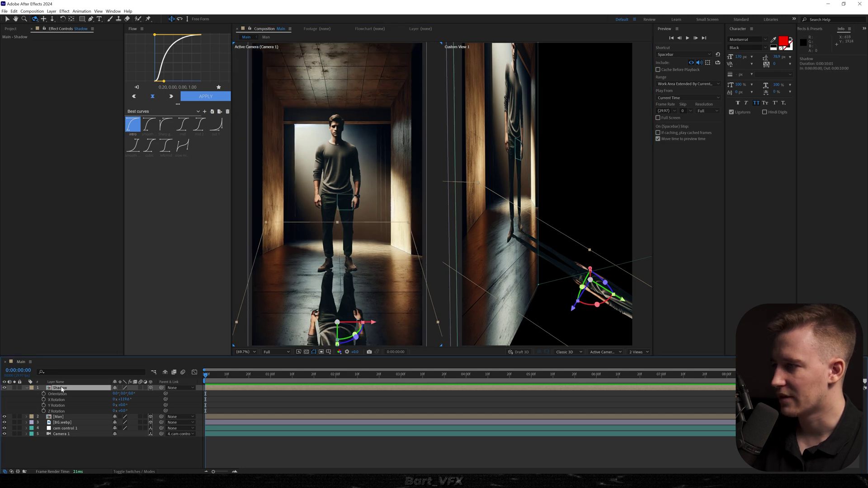
key(s)
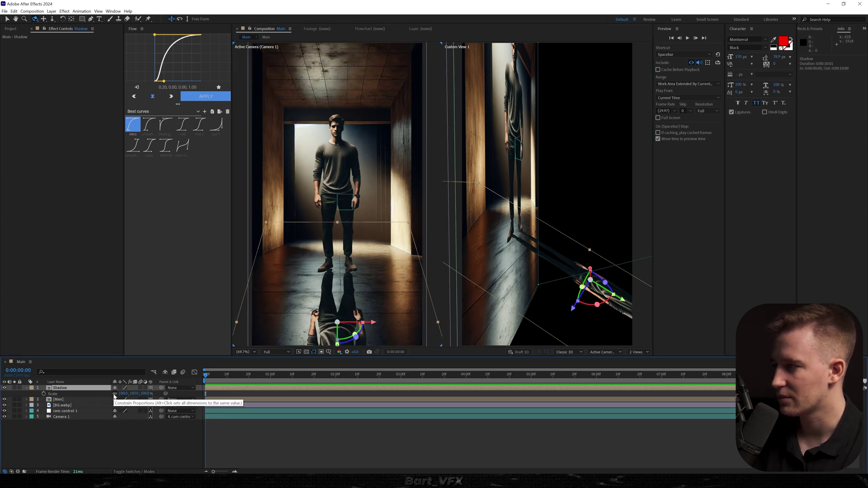
drag(121, 393, 128, 396)
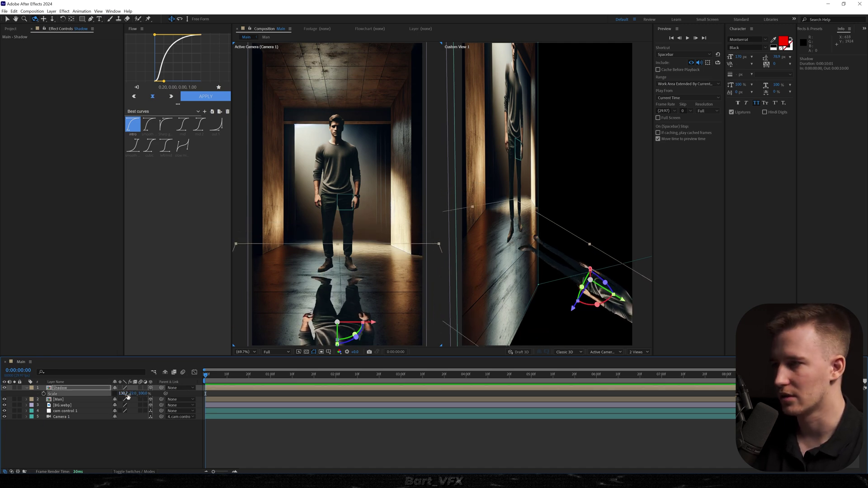
key(v)
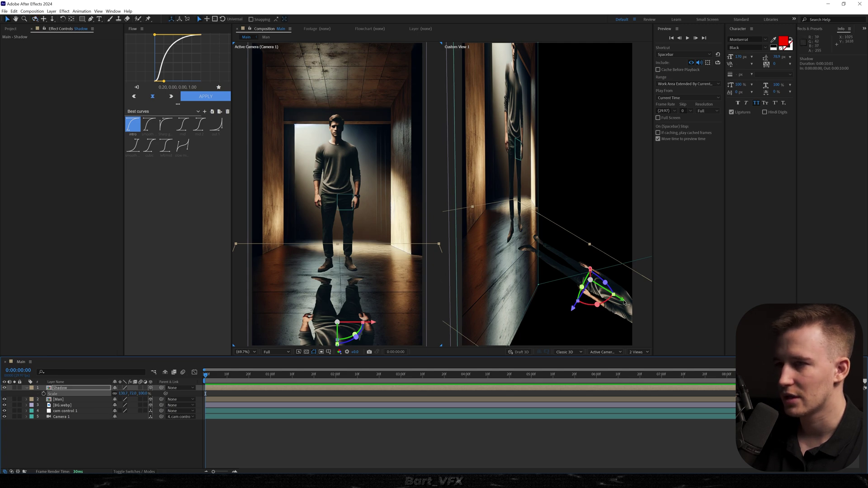
drag(621, 297, 598, 301)
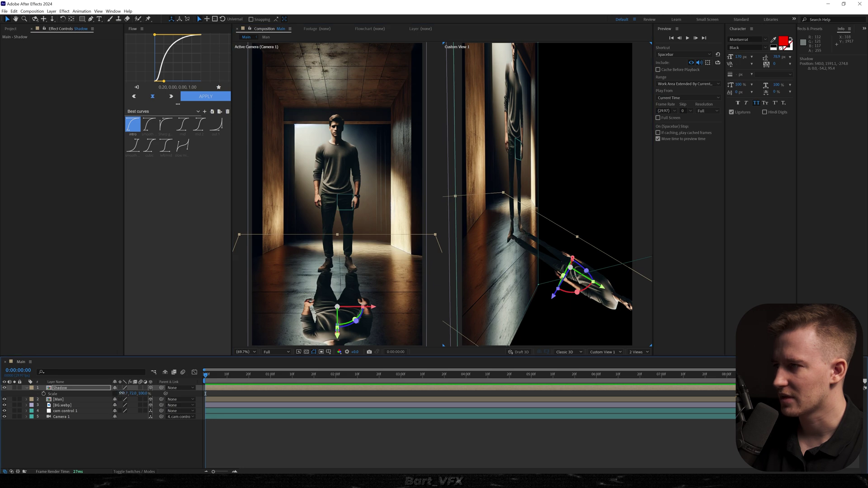
drag(121, 394, 154, 395)
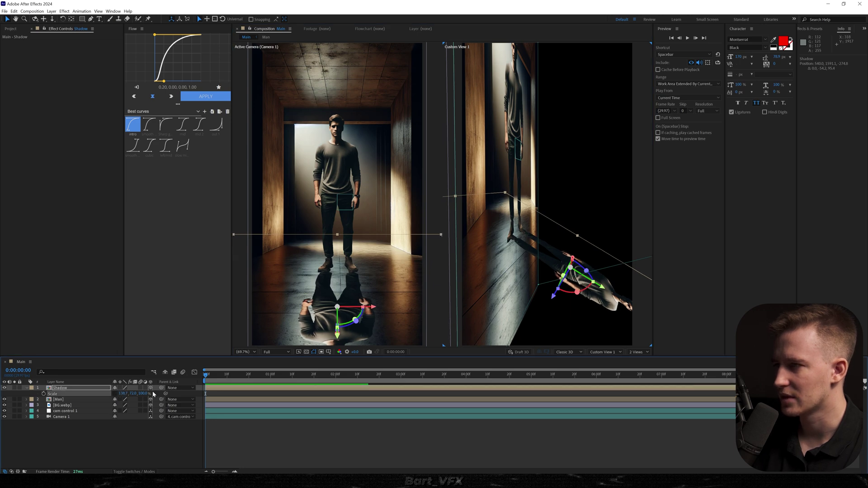
click(115, 433)
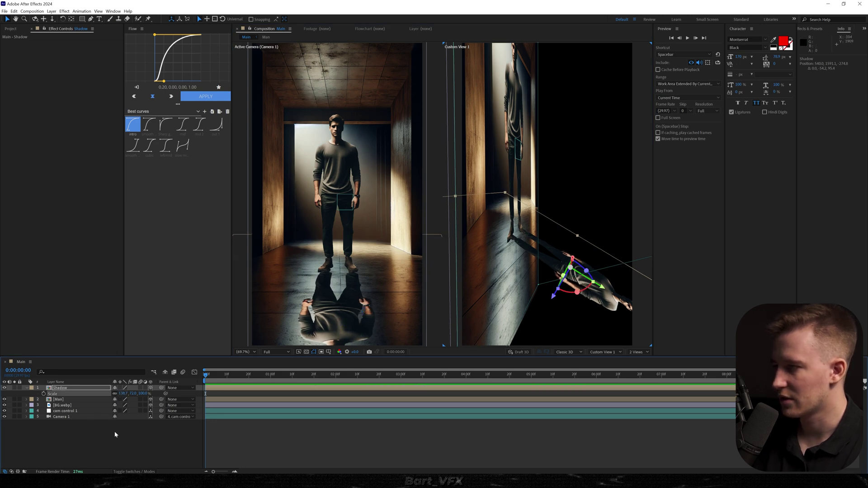
key(u)
- Apply the Fill effect to the Shadow layer and set its color to black, 000000
click(68, 388)
key(ctrl+space)
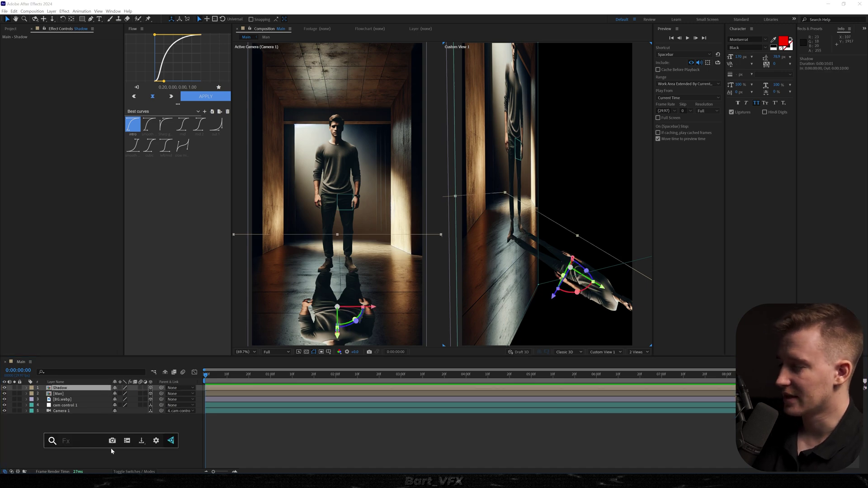
text(fill)
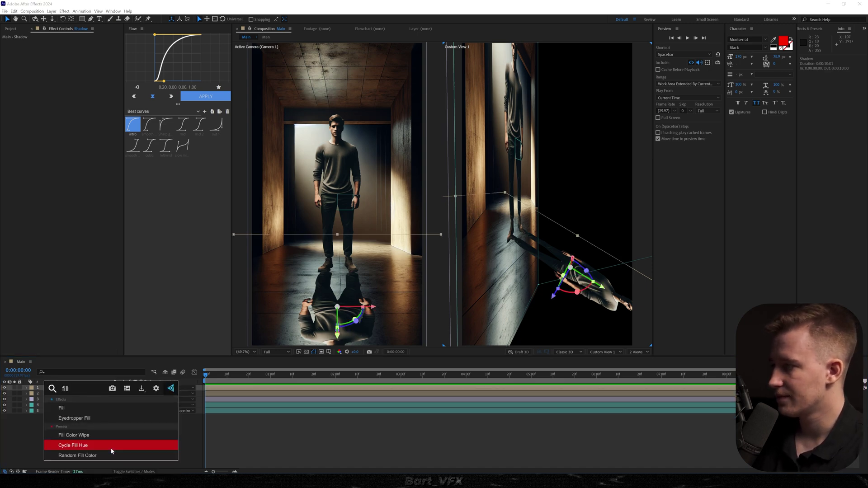
key(Up)
key(Up)
key(Up)
key(Return)
click(72, 60)
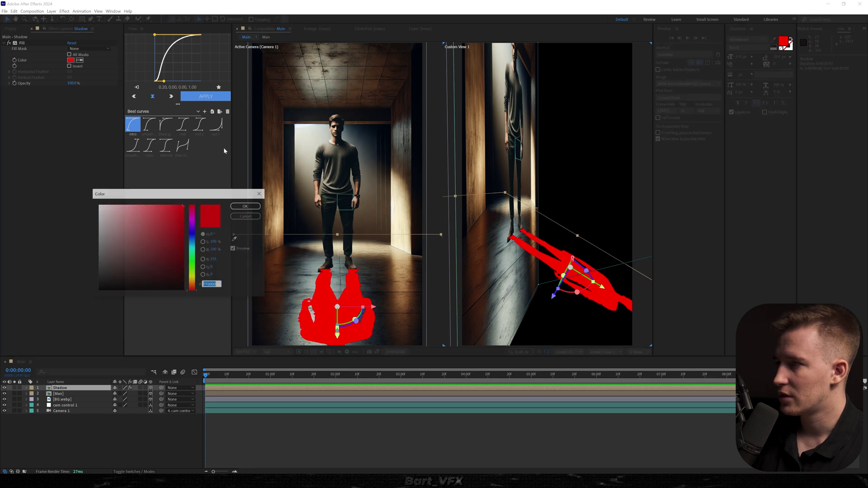
text(000000)
key(Return)
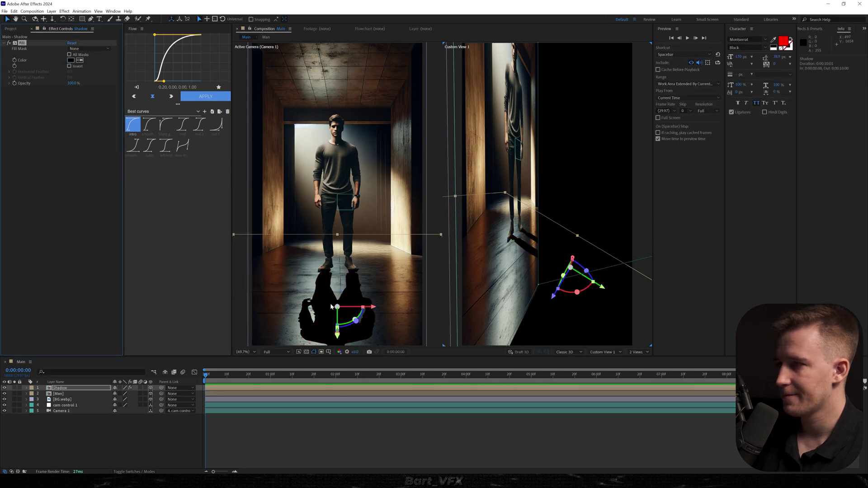
- Draw a closed Pen tool mask on the Shadow layer, following the soles of both shoes and enclosing the shadow below them
scroll(339, 290, up, 3)
drag(264, 167, 256, 186)
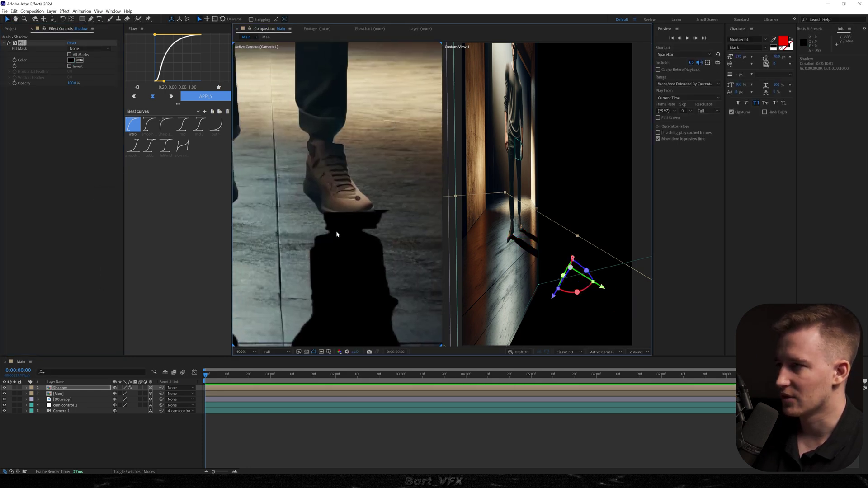
click(91, 19)
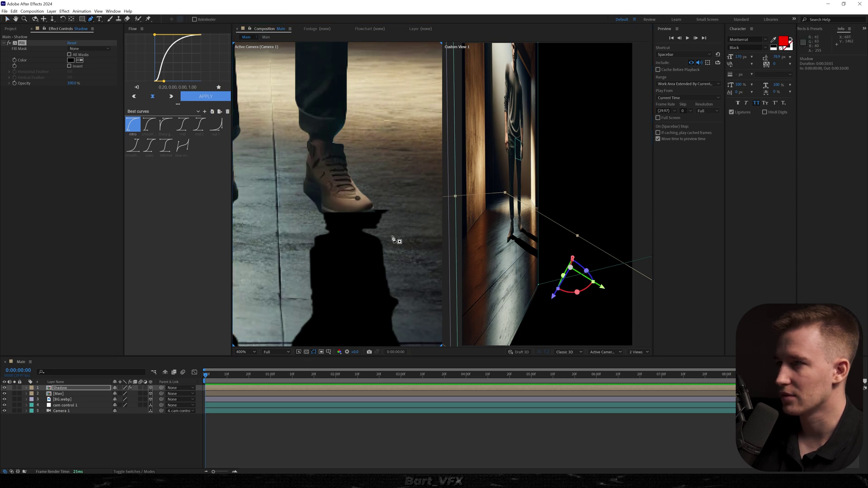
click(366, 193)
mouse_move(374, 209)
mouse_down()
mouse_move(316, 211)
mouse_move(302, 235)
mouse_move(382, 235)
mouse_up()
drag(315, 204, 283, 223)
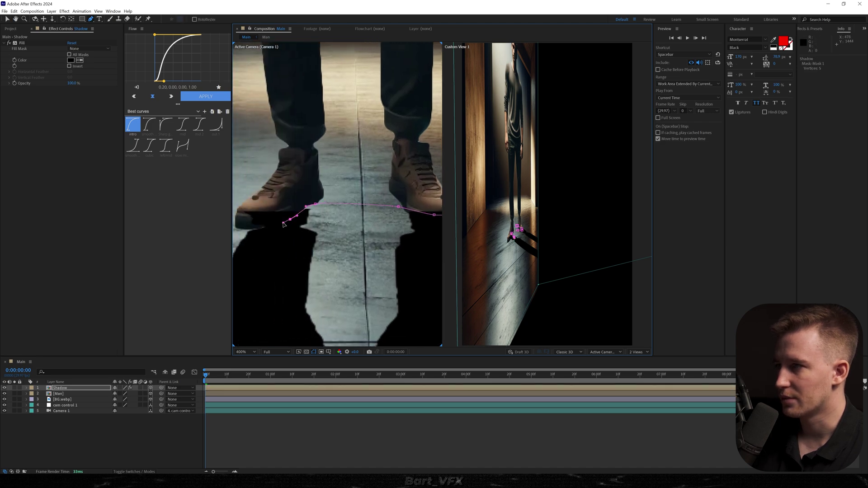
click(252, 230)
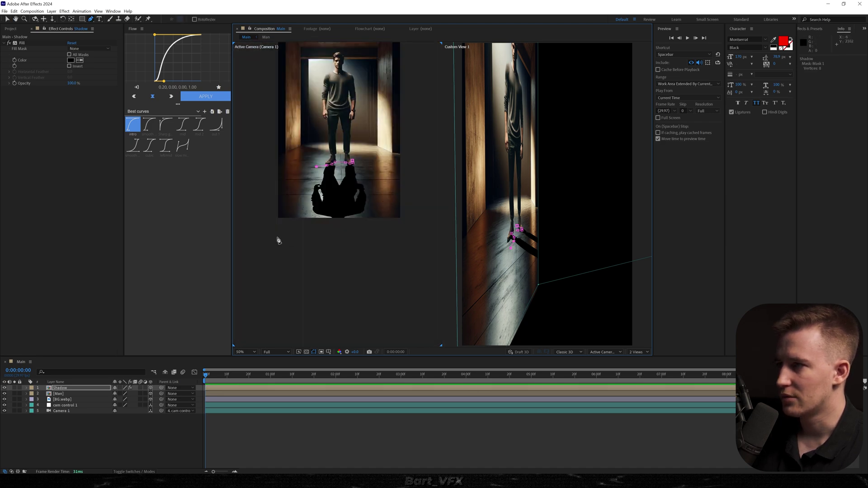
drag(272, 251, 344, 282)
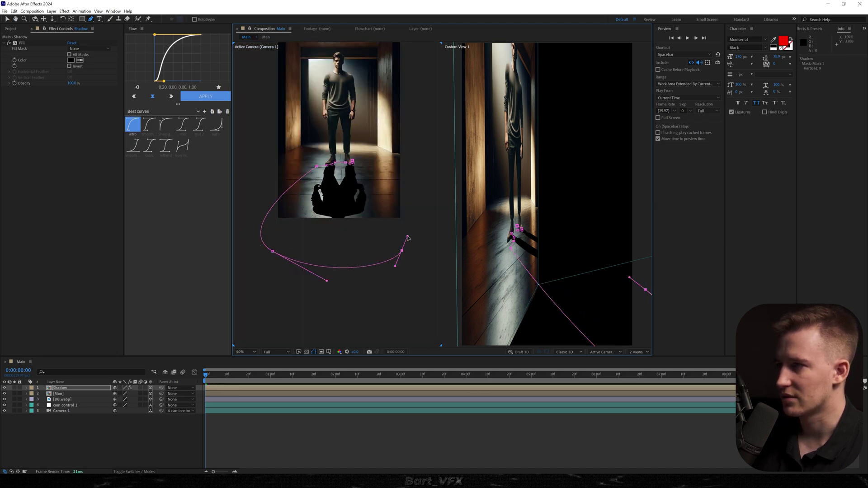
scroll(363, 170, up, 2)
click(381, 134)
click(320, 129)
key(ctrl+shift+a)
- Apply Gaussian Blur to the Shadow layer, raise the blurriness to soften its edges, and return the composition to 1 View
scroll(296, 164, up, 1)
drag(296, 164, 299, 229)
click(74, 187)
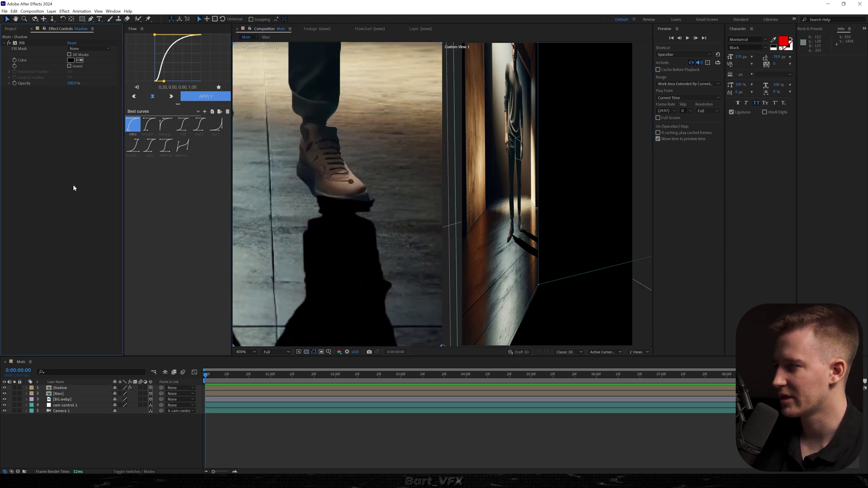
click(85, 388)
key(ctrl+space)
text(gaus)
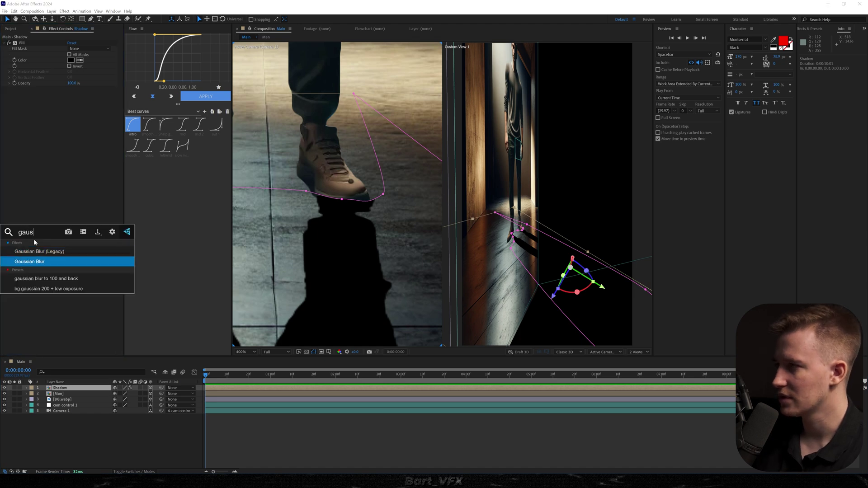
key(Return)
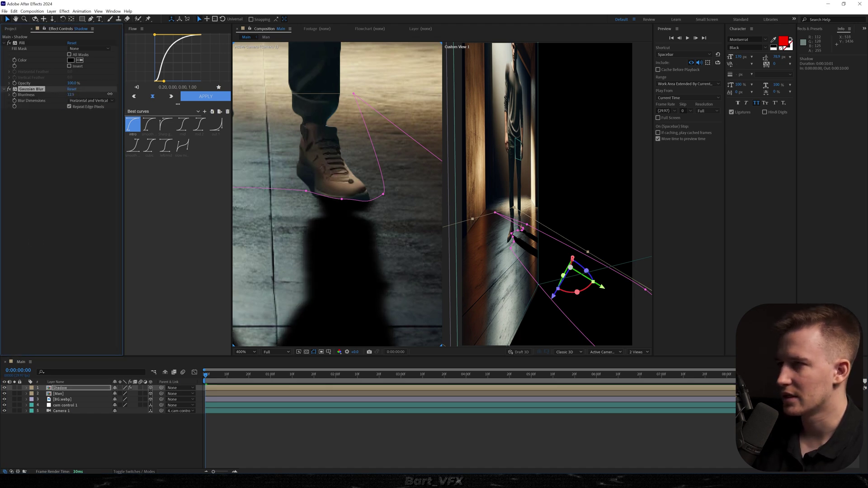
click(304, 446)
scroll(322, 239, down, 1)
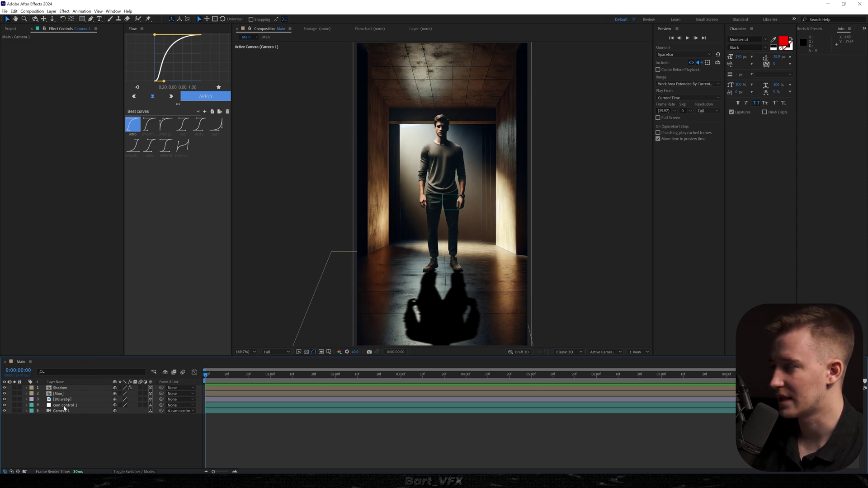
- Animate the Position of cam control 1 from 0:00:00:00, moving it forward in Z to about 794 at 0:00:02:03
click(64, 407)
key(p)
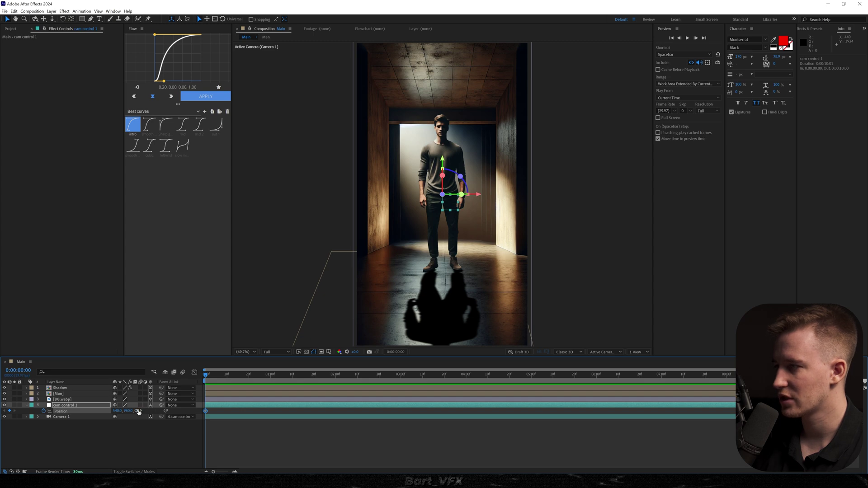
drag(138, 412, 191, 425)
click(333, 382)
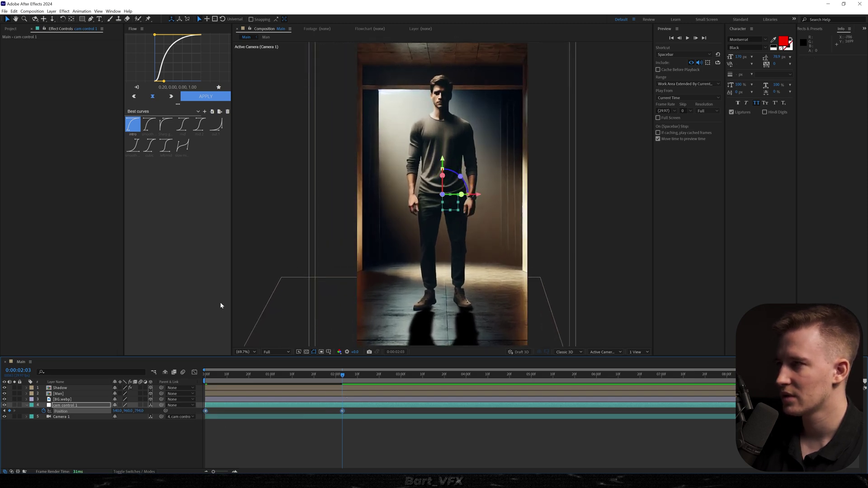
- Shape the speed graph of cam control 1's Position so the push-in starts fast and eases out slowly, and preview it
click(195, 373)
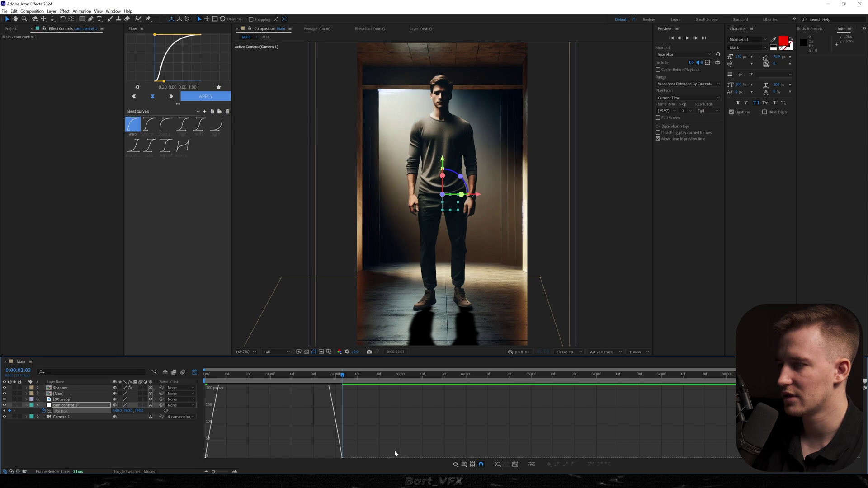
click(515, 465)
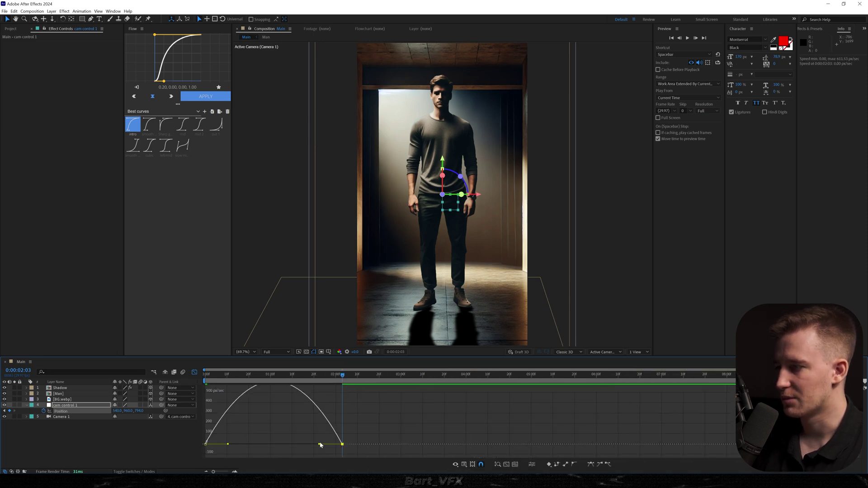
drag(337, 441, 208, 445)
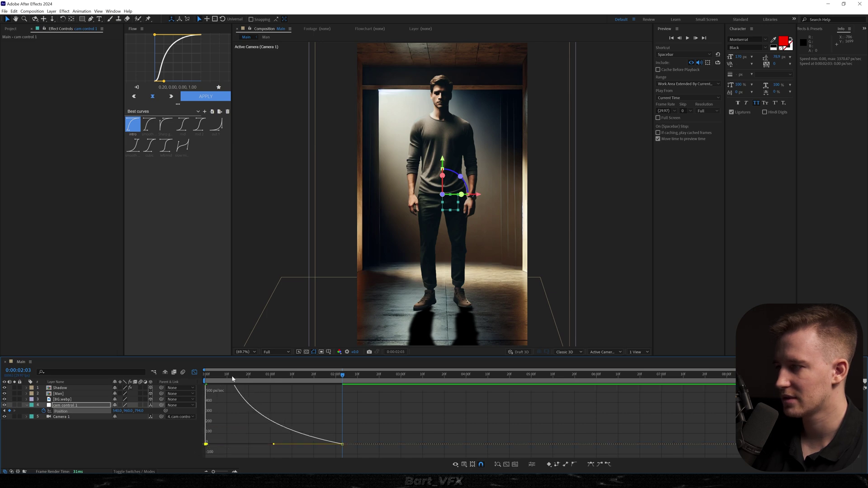
key(space)
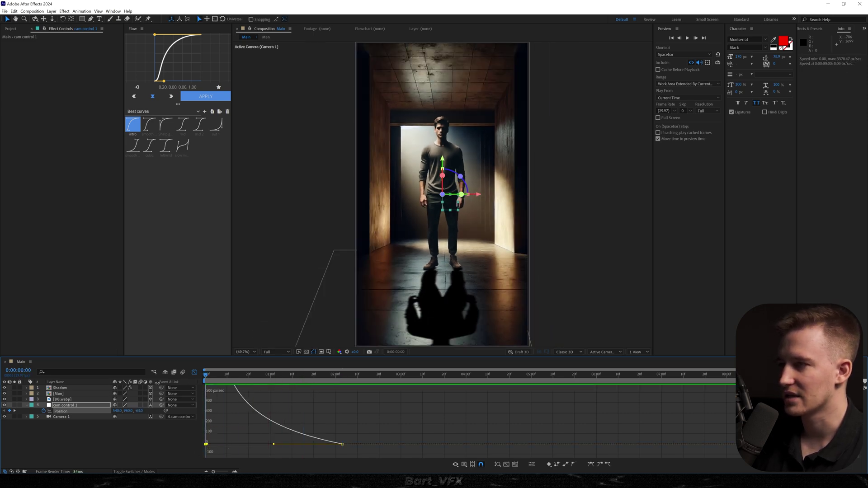
key(space)
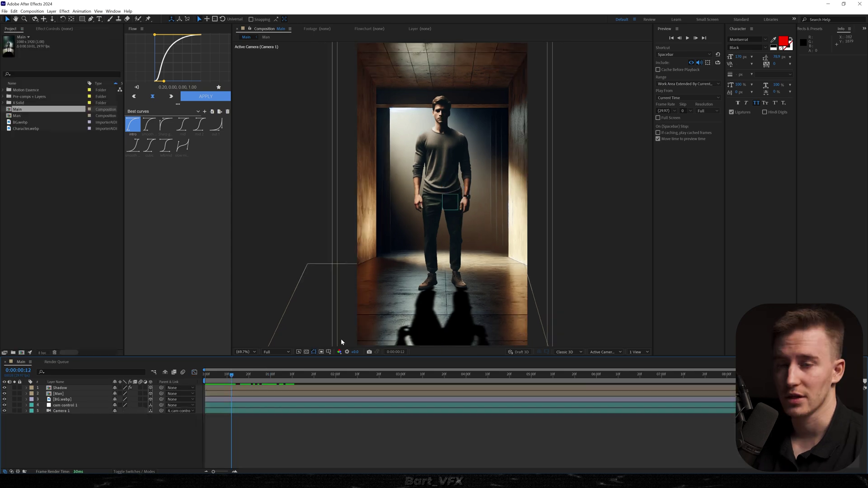
- Lower the Shadow layer's opacity to about 60% and play back the camera move
click(63, 388)
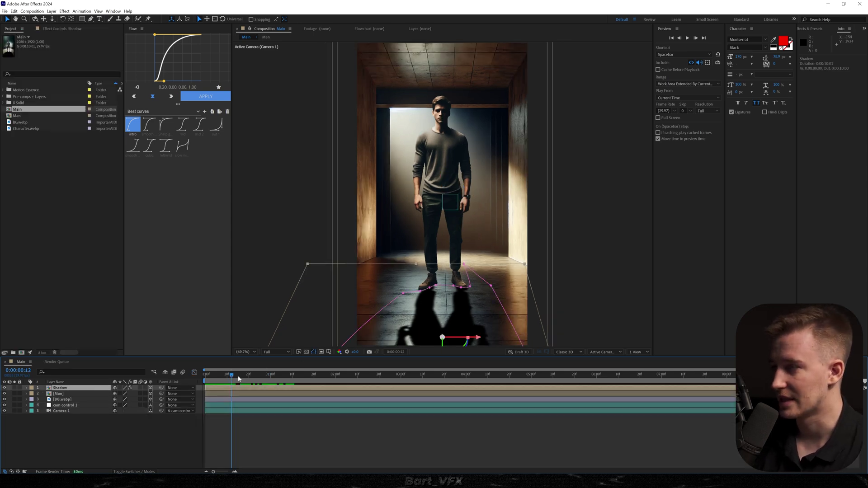
drag(239, 379, 228, 398)
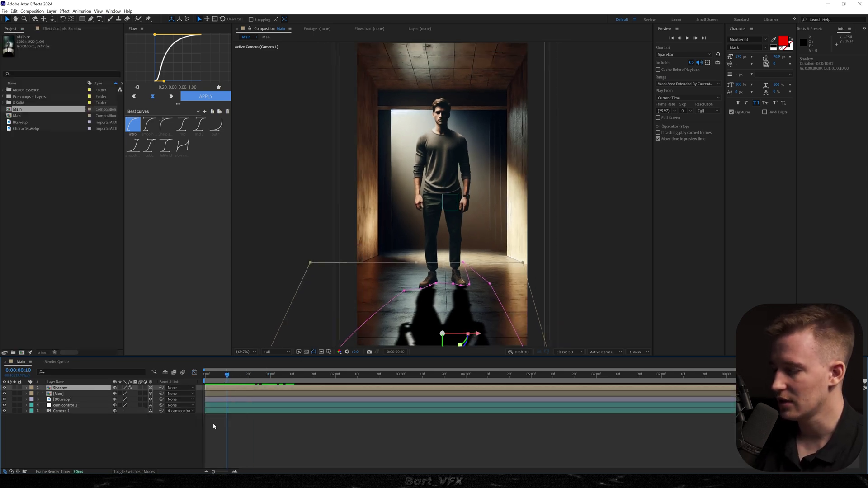
key(t)
drag(117, 394, 101, 394)
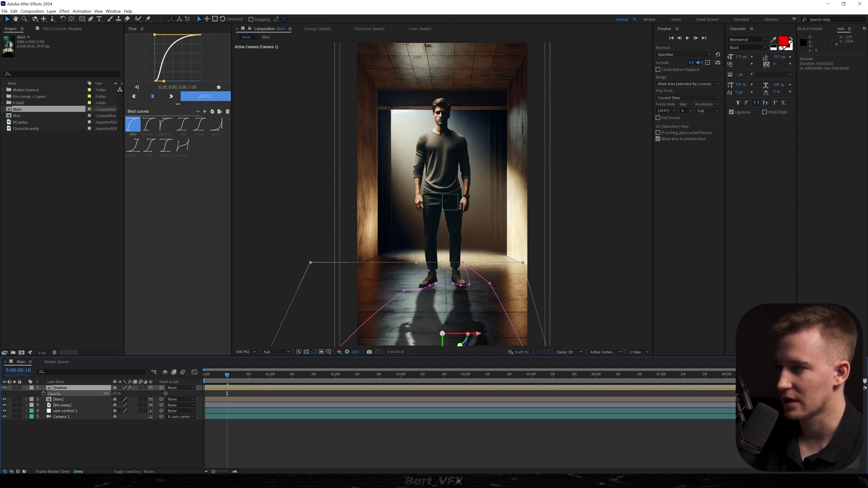
key(space)
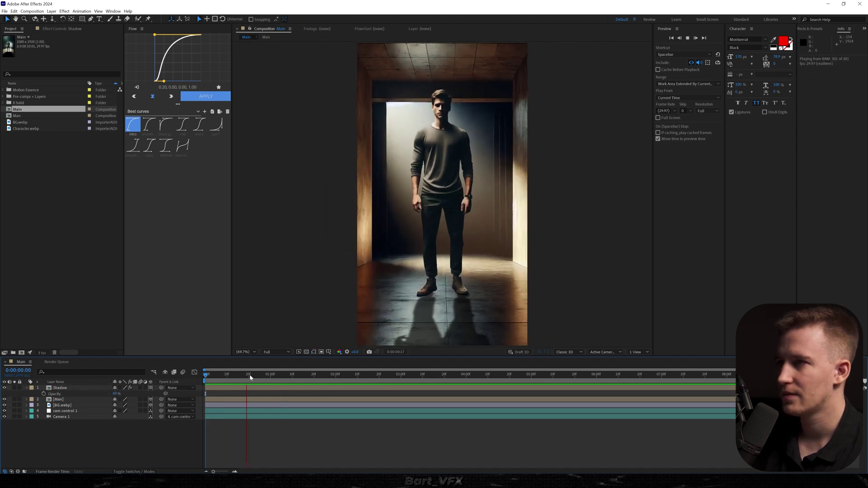
- Move the end Position keyframe of cam control 1 earlier to 0:00:01:03 and preview the faster push-in
key(space)
click(72, 412)
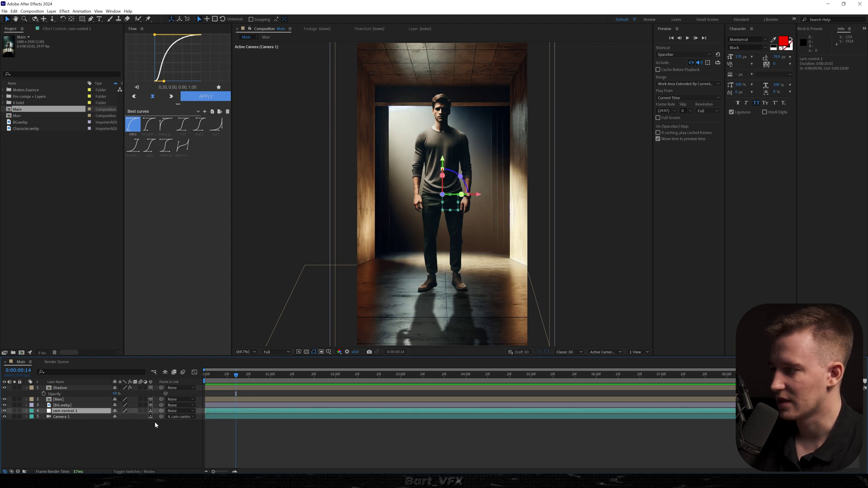
key(u)
drag(343, 417, 276, 415)
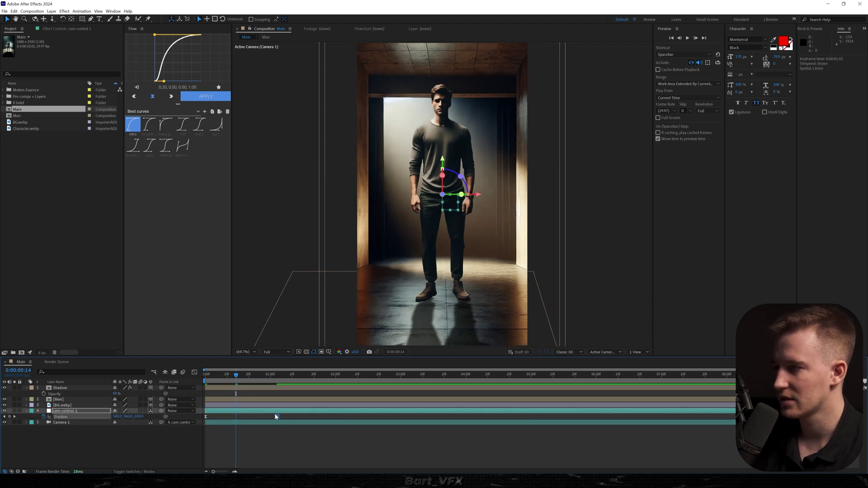
drag(235, 375, 131, 388)
key(space)
key(space)
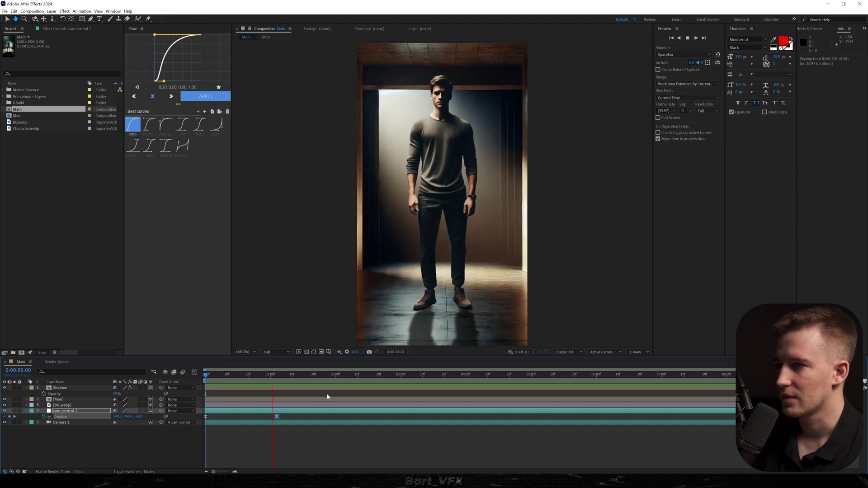
key(space)
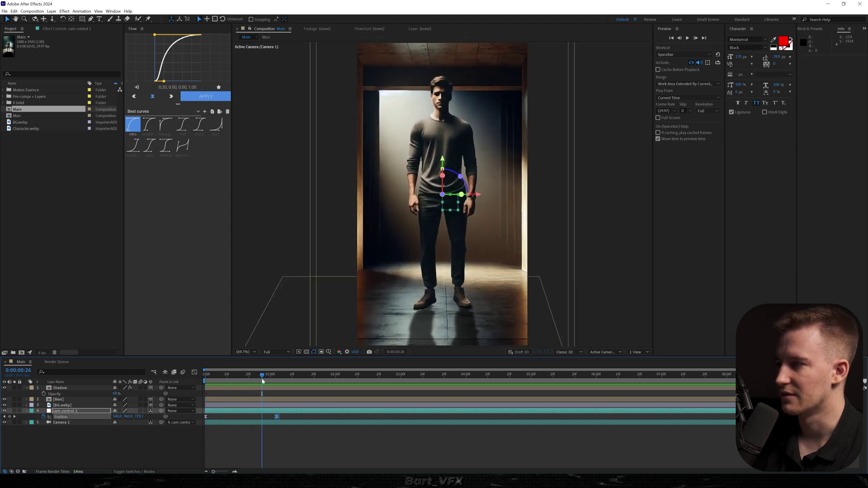
- Add the expression wiggle(2,15) to Camera 1's Point of Interest and play back the camera move from the start
drag(263, 377, 342, 379)
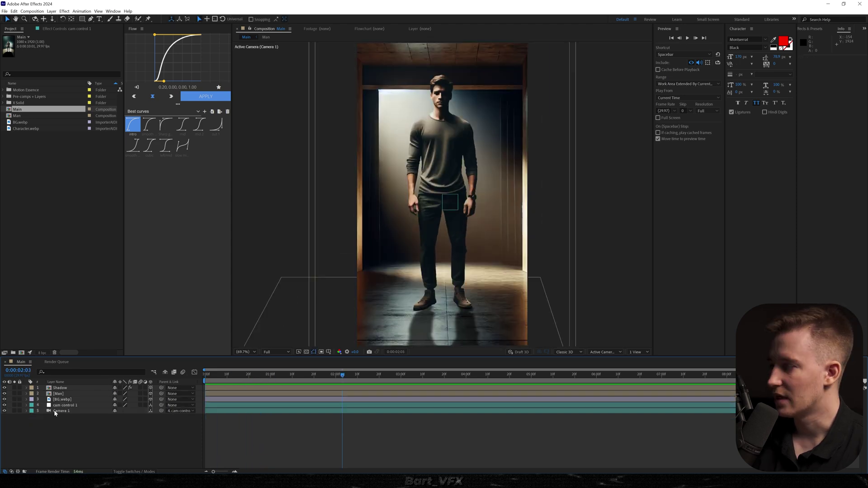
click(52, 412)
click(26, 411)
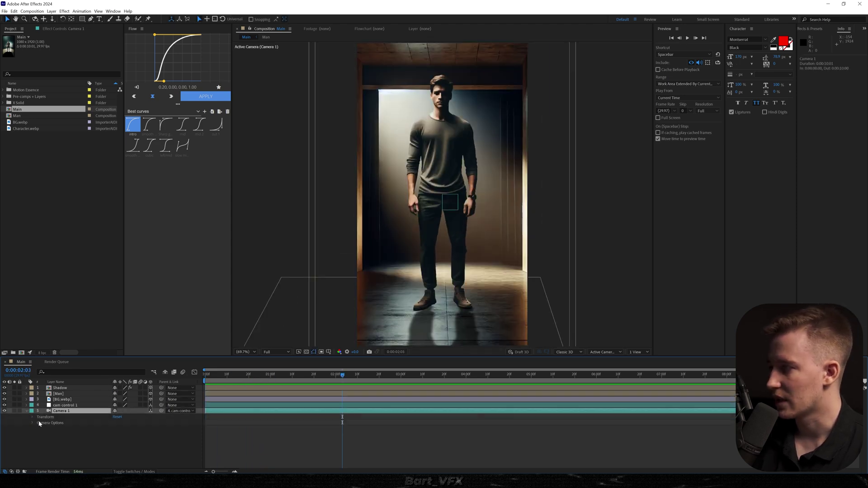
click(32, 416)
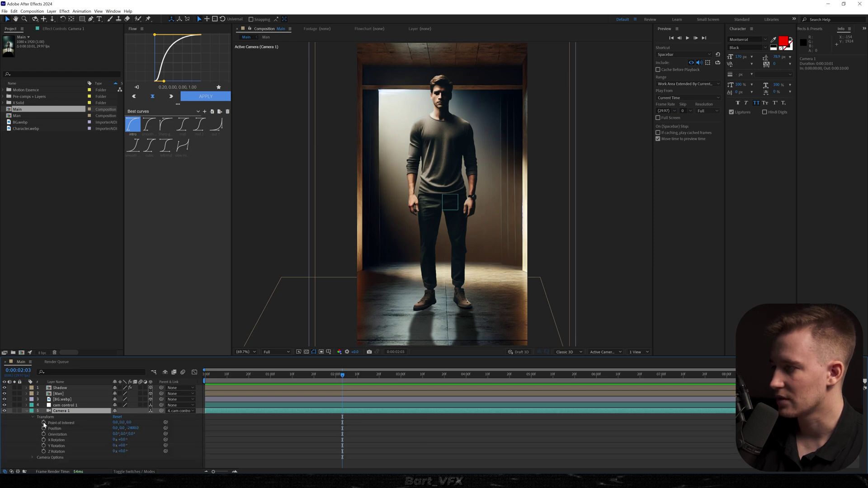
alt+click(43, 423)
text(wi)
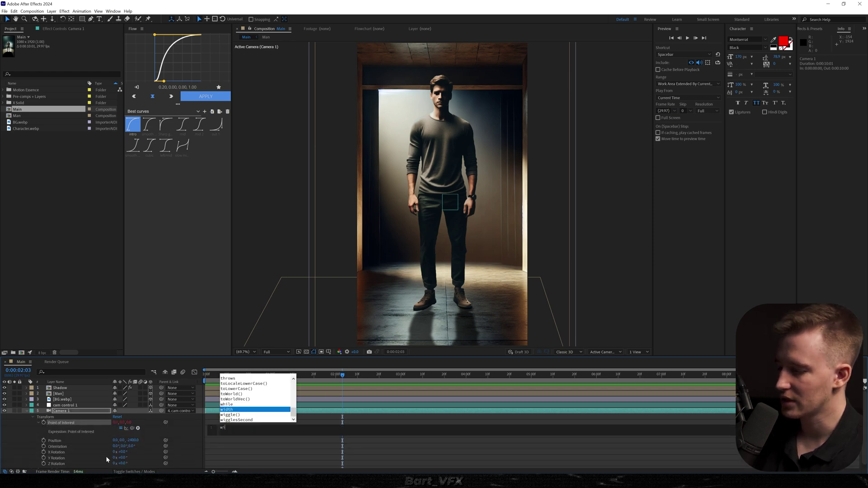
text(ggle()2)
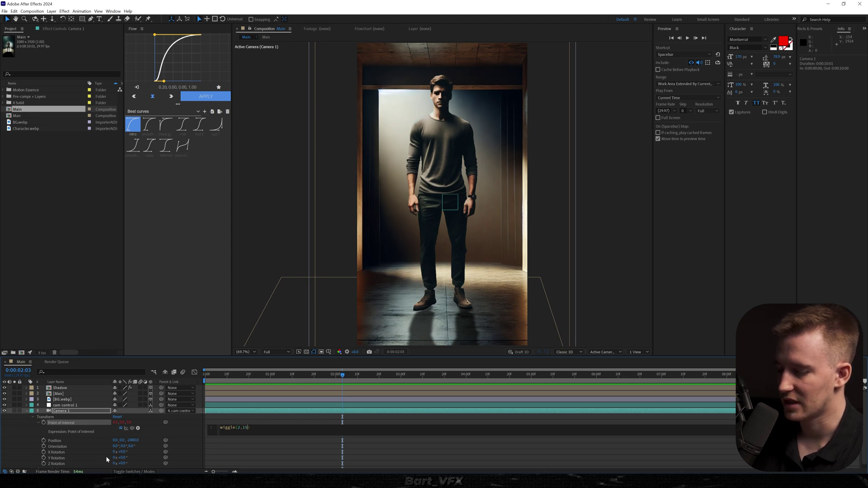
key(KP_Enter)
drag(271, 375, 205, 375)
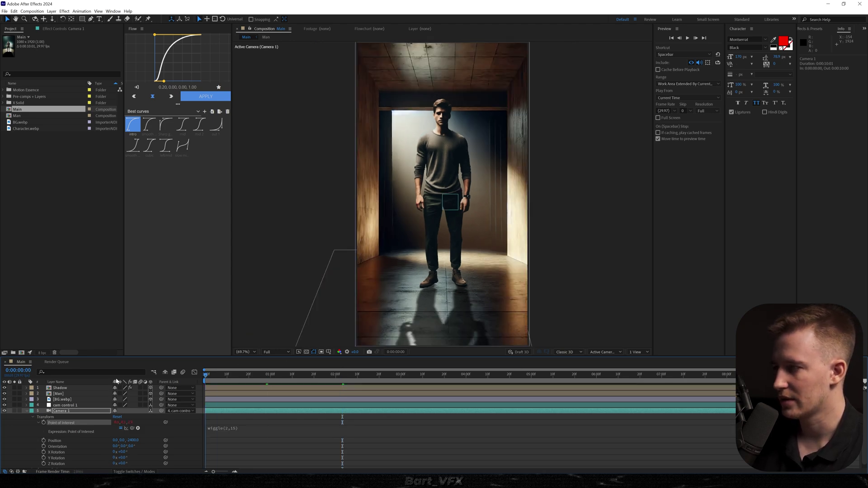
click(286, 443)
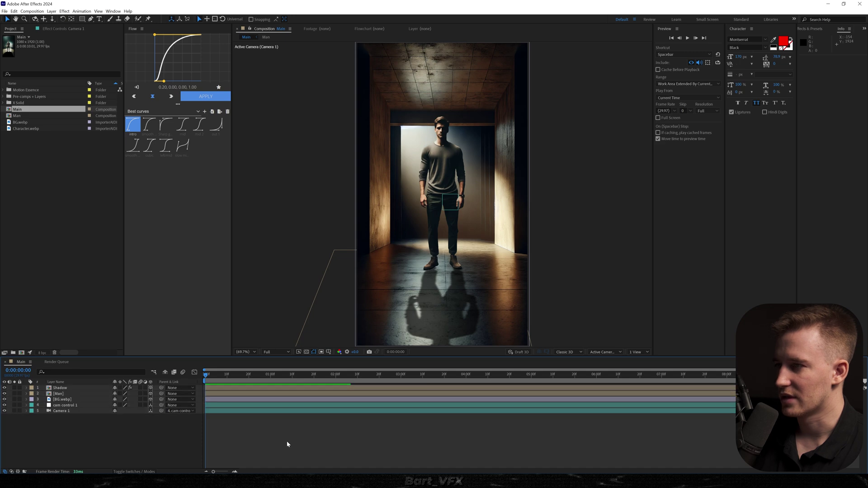
key(space)
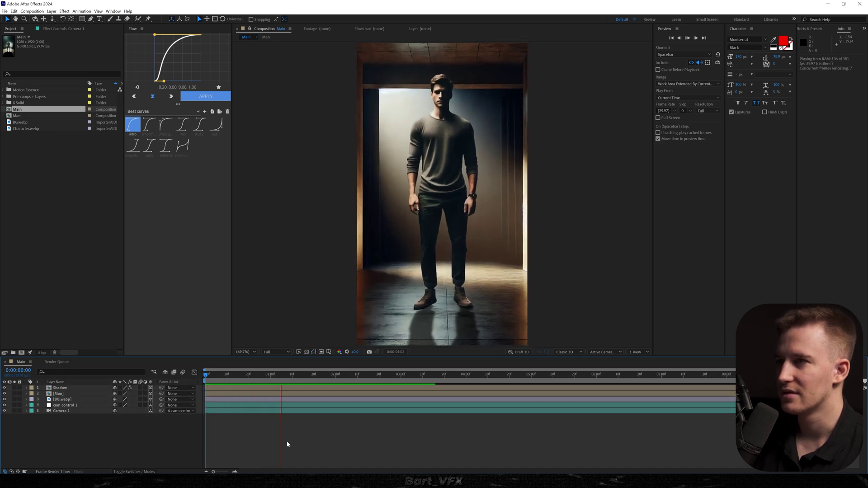
key(space)
- Enable motion blur on the Shadow, Man and BG.webp layers and for the whole composition, and preview it
drag(140, 388, 140, 400)
click(183, 372)
key(space)
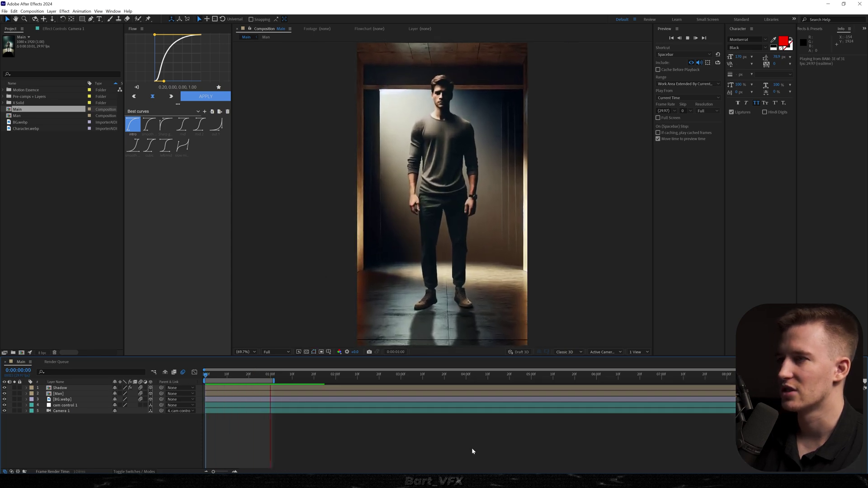
key(space)
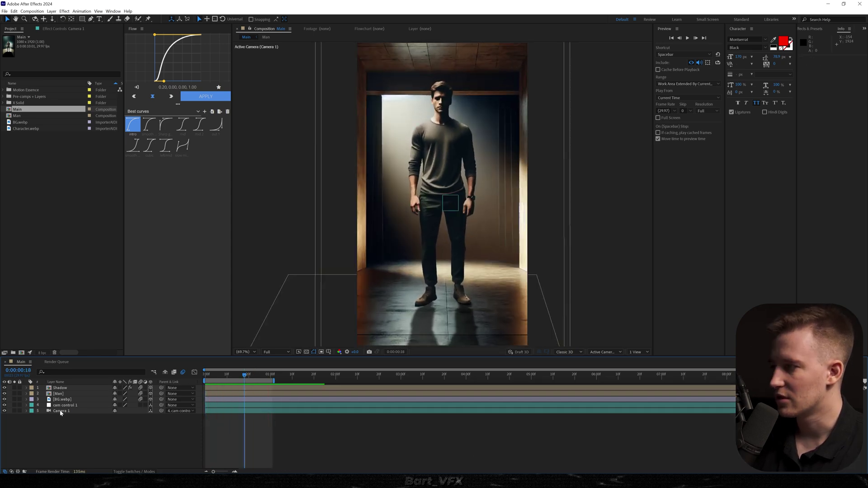
- Try the 200mm preset on Camera 1, pull its Position back in Z to about -5830, and preview the move
double_click(61, 413)
click(269, 259)
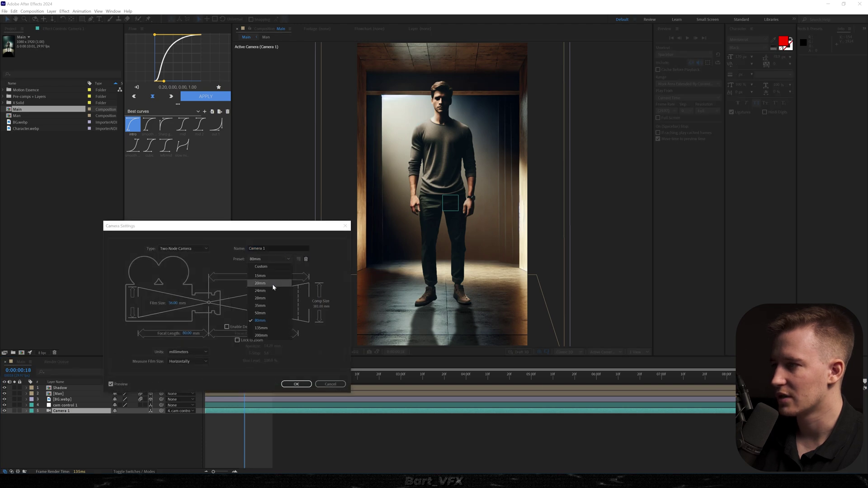
click(261, 335)
click(297, 384)
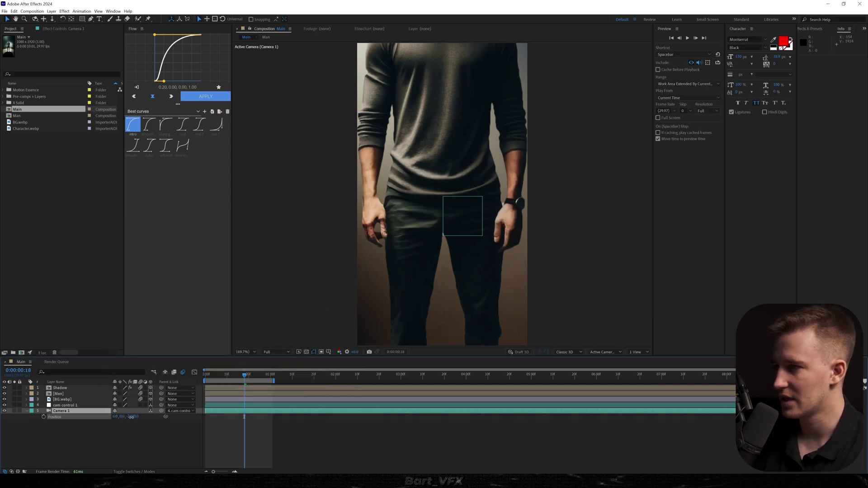
drag(131, 417, 39, 439)
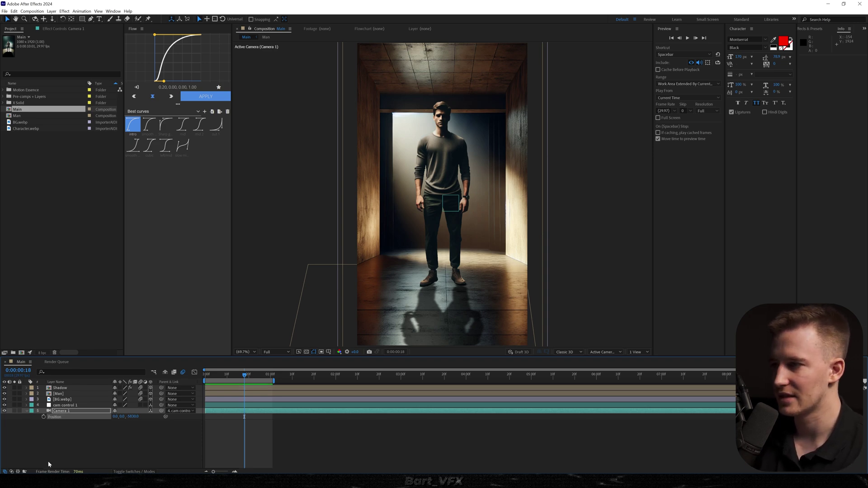
key(space)
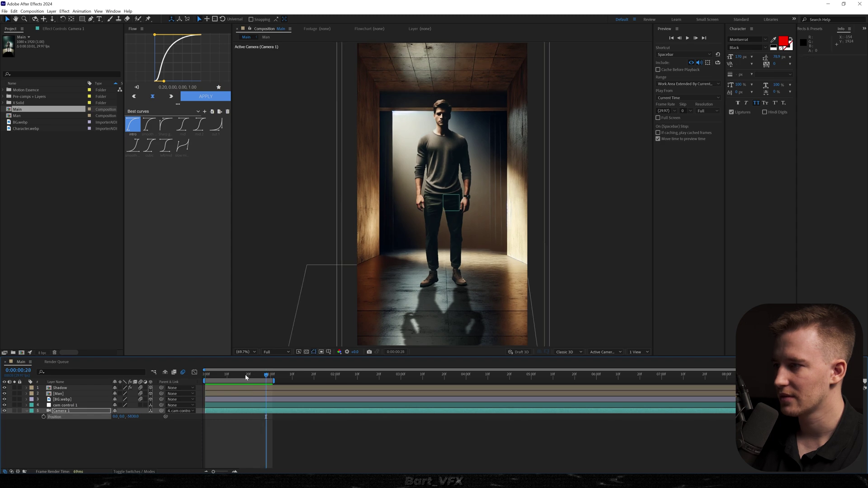
drag(246, 378, 204, 377)
key(space)
key(space)
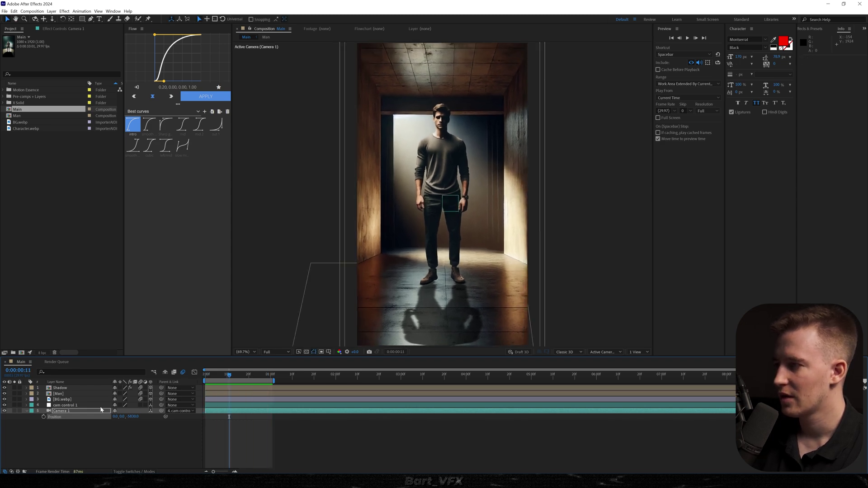
- Try the 24mm preset on Camera 1 and move its Position closer in Z to about -1190
double_click(80, 413)
click(267, 259)
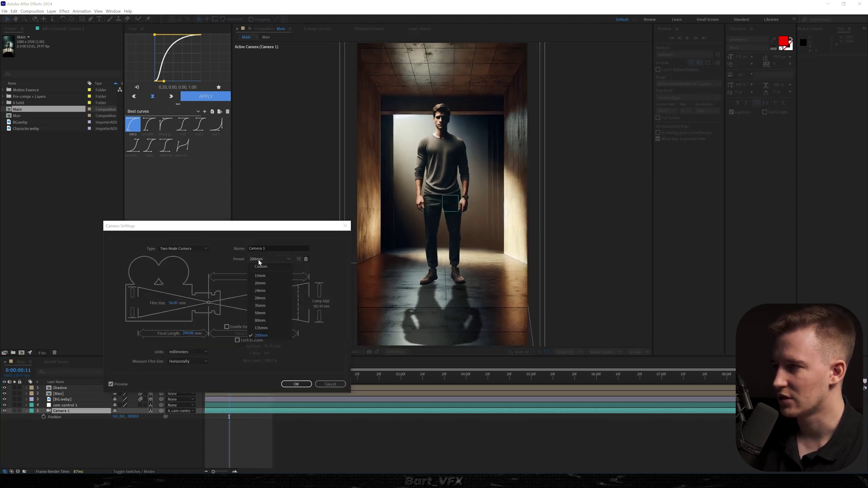
click(260, 291)
click(295, 385)
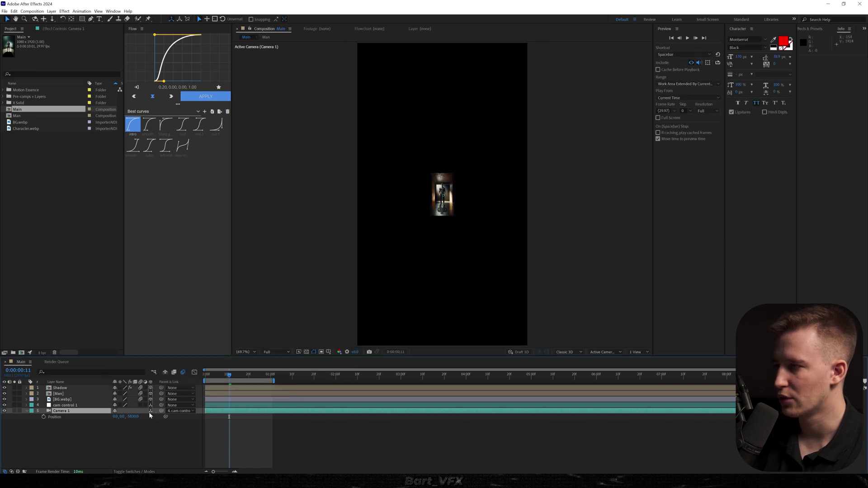
drag(135, 416, 277, 406)
click(317, 427)
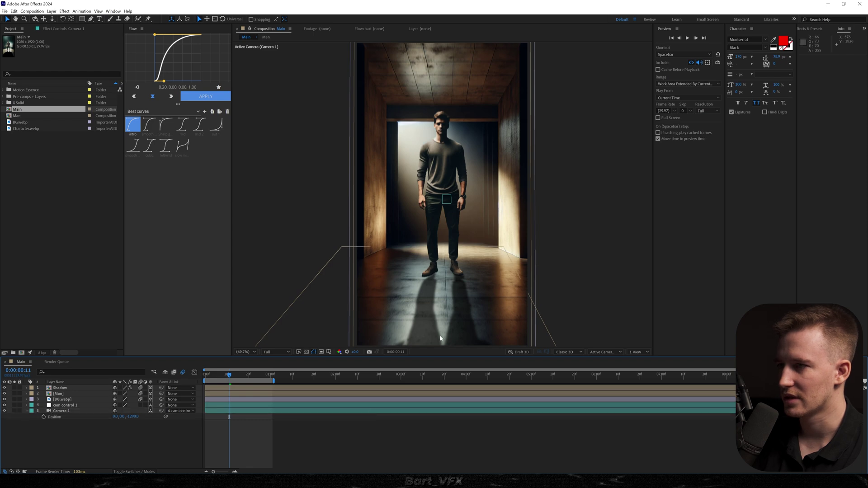
key(Home)
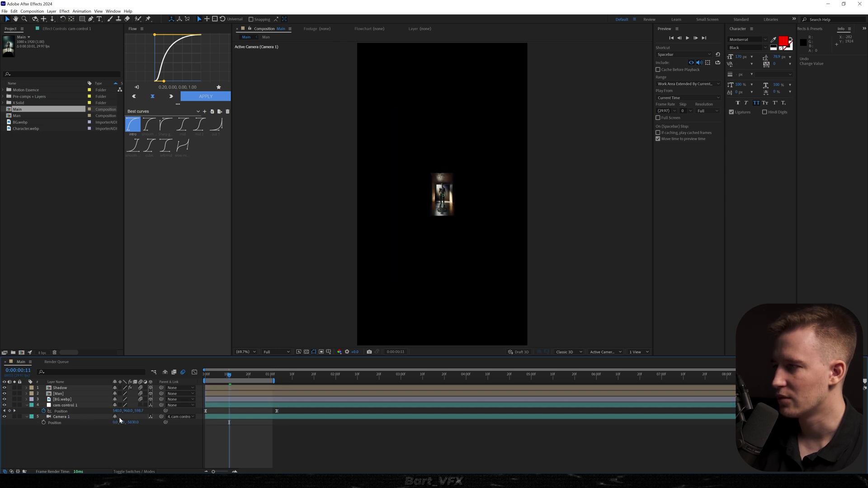
- Undo the lens preset and Position changes made to Camera 1
key(ctrl+z)
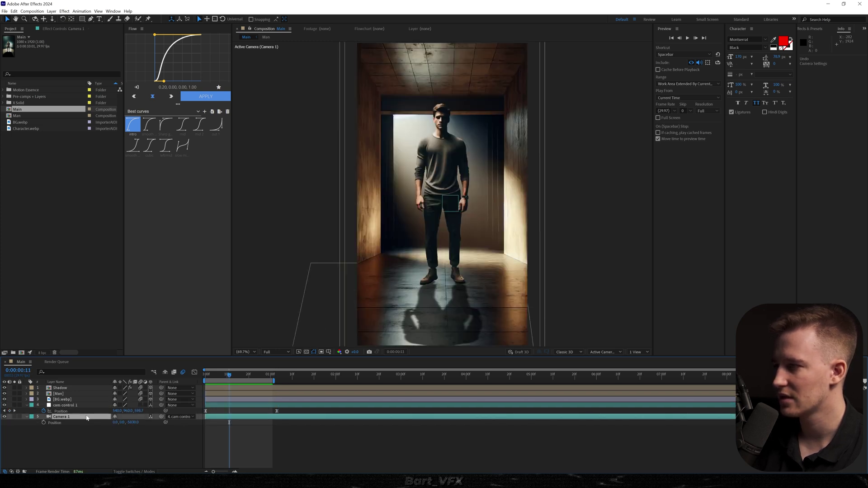
key(ctrl+z)
key(ctrl+z)
- Return to the start of the composition and scale the BG.webp layer up to about 152%
drag(240, 374, 204, 375)
key(space)
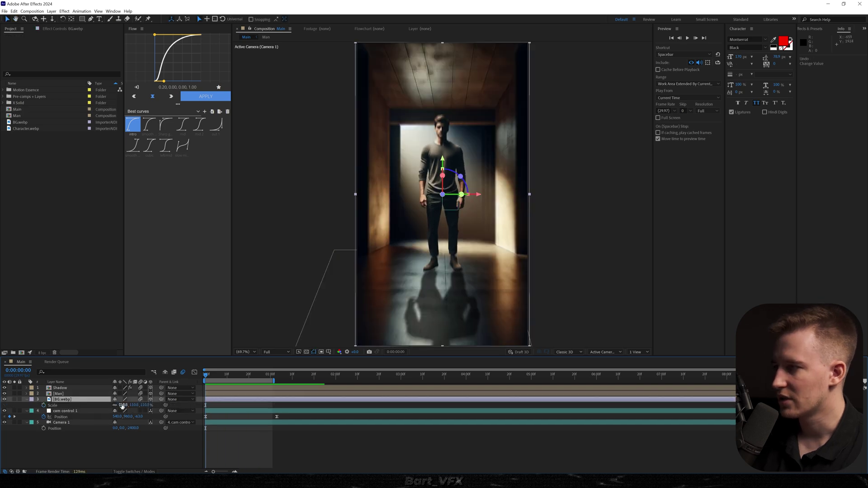
drag(123, 406, 133, 403)
- Add the FHD version of Motion Essence 9 (Win) from the project's Animations folder above the Shadow layer
click(3, 90)
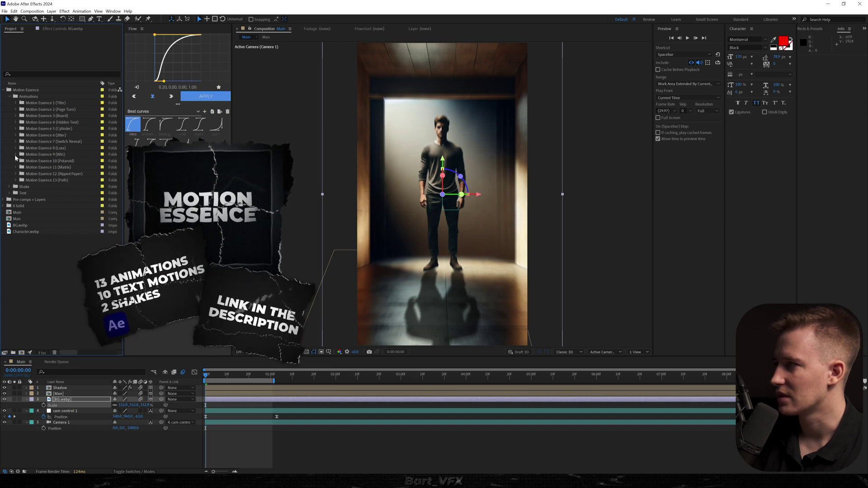
click(16, 155)
click(23, 167)
drag(48, 174, 153, 388)
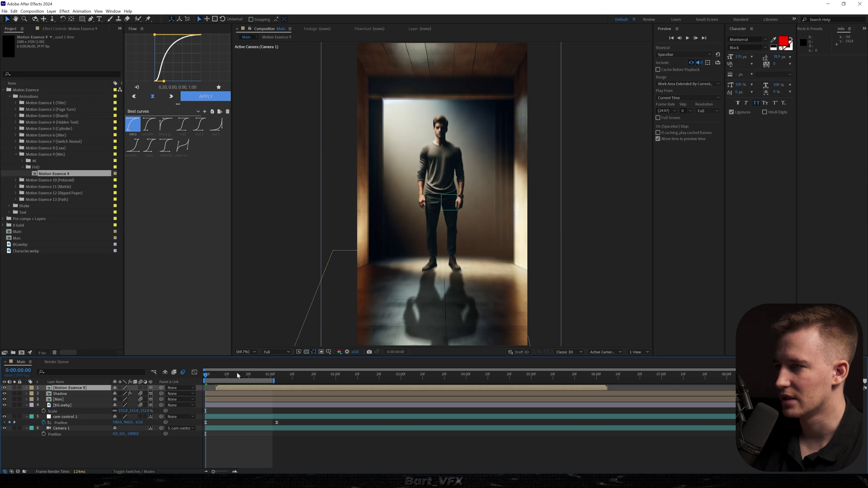
- At 0:00:00:14, show the composition in 2 Views and move the Motion Essence 9 layer forward in Z to about -469
click(238, 375)
click(638, 351)
click(642, 372)
drag(559, 276, 596, 186)
- Scale the Motion Essence 9 layer down to about 41%
key(s)
drag(125, 393, 25, 381)
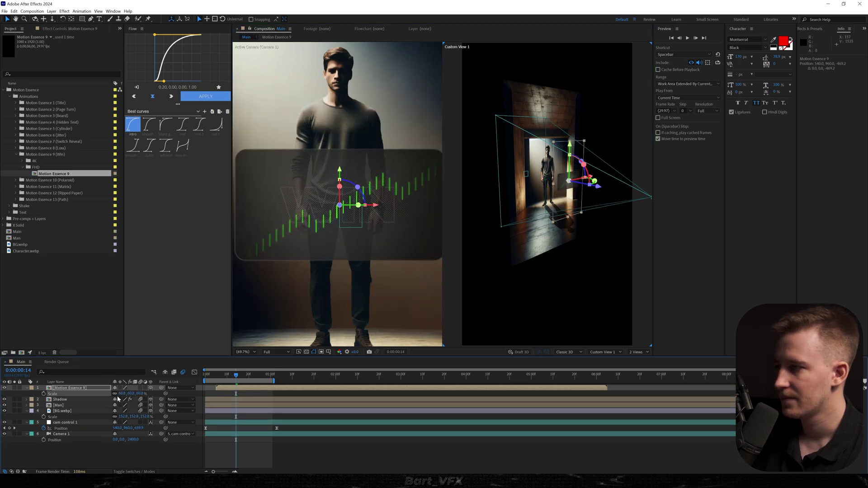
drag(121, 394, 108, 395)
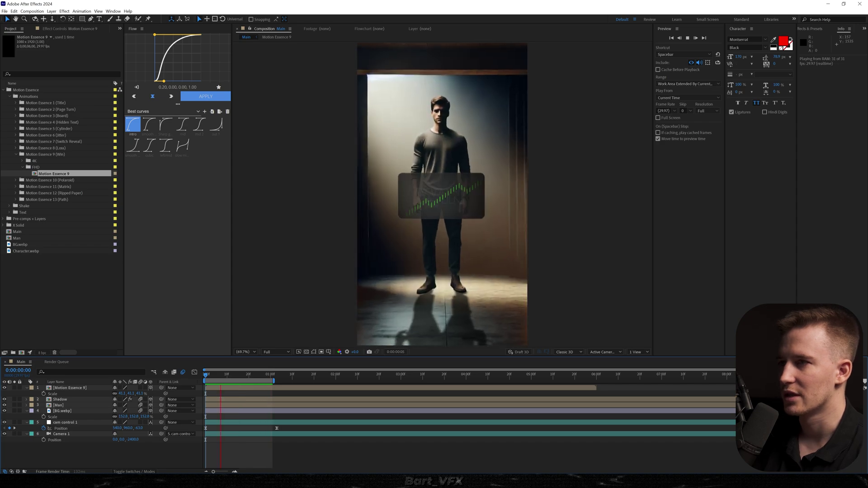